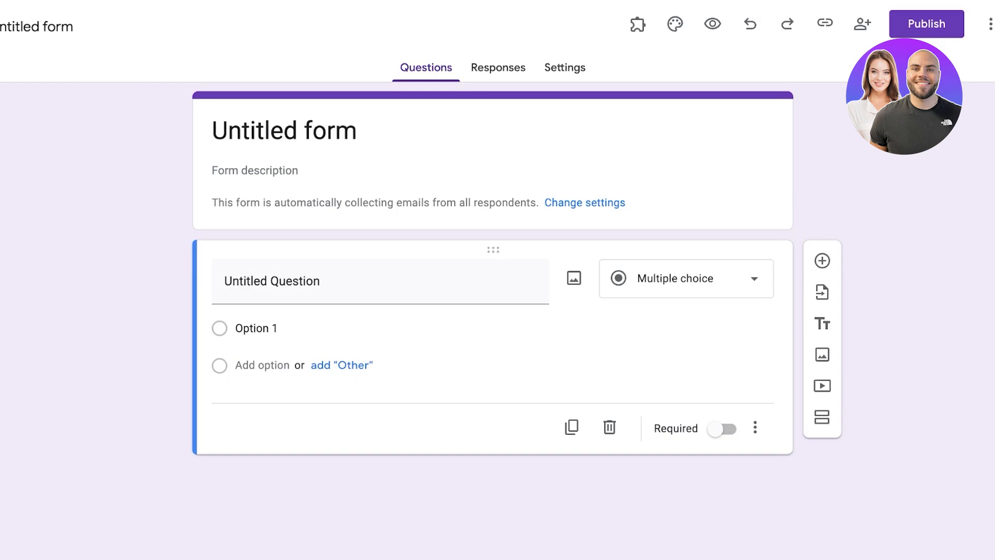
# Title the form "Consultancy Form"
pyautogui.click(332, 281)
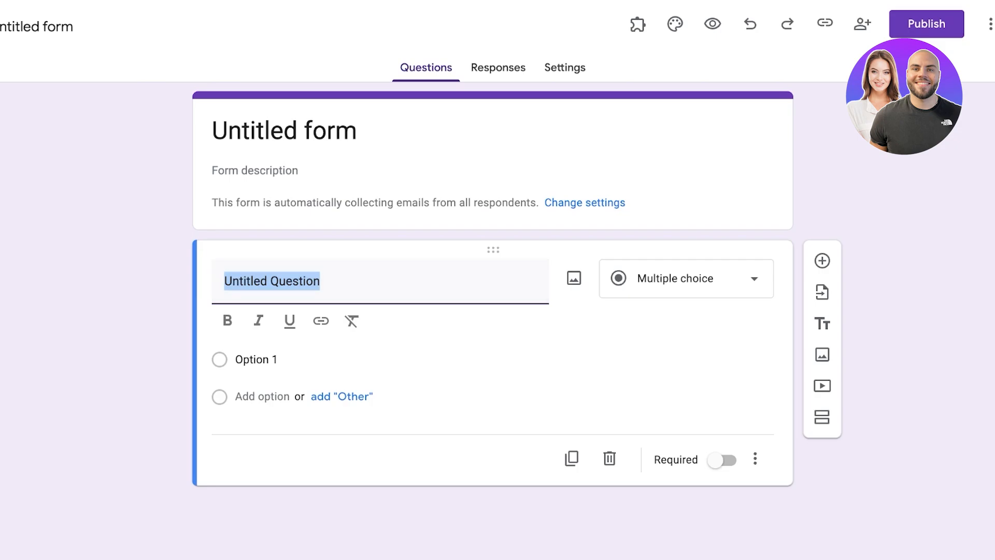
pyautogui.click(36, 27)
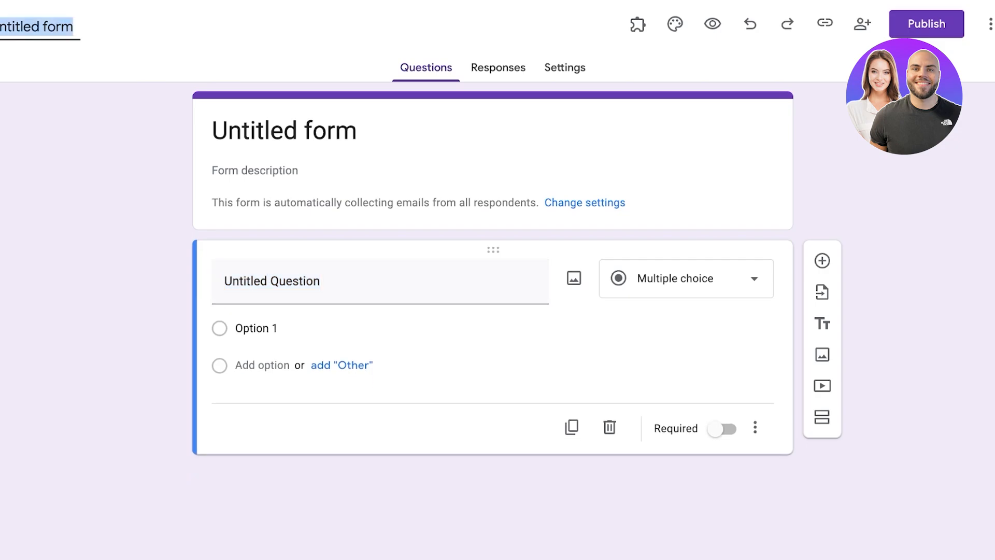
pyautogui.click(255, 170)
pyautogui.doubleClick(255, 131)
pyautogui.press('super+a')
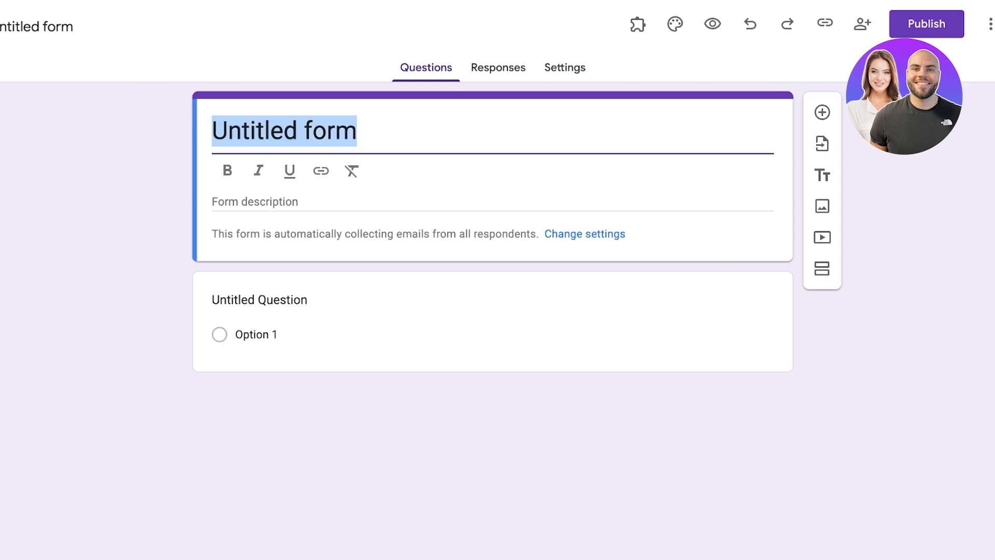
pyautogui.write('A')
pyautogui.press('BackSpace')
pyautogui.write('Consultancy Fom')
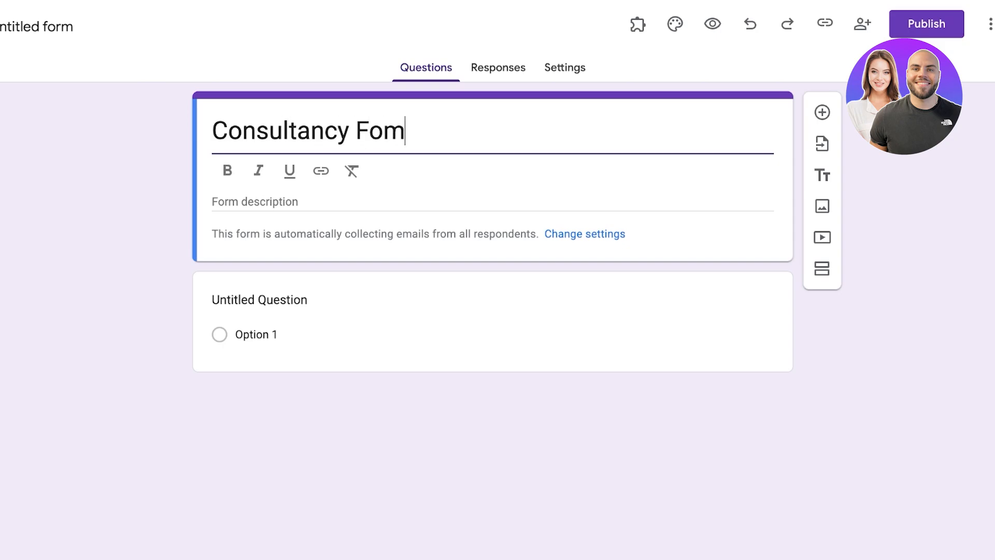
pyautogui.press('BackSpace')
pyautogui.write('rm')
# Word the first question as "What service would you like to avail?"
pyautogui.click(259, 300)
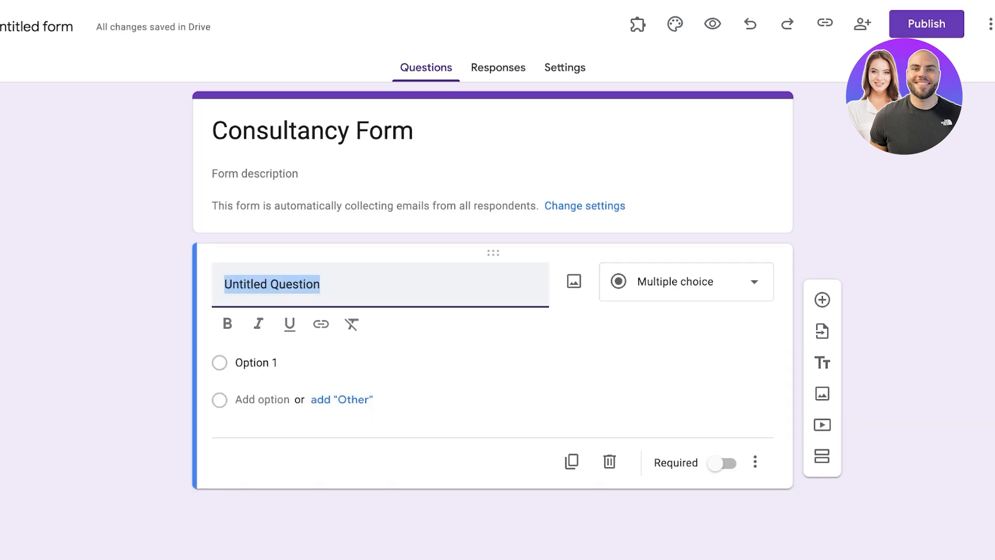
pyautogui.write('What service ')
pyautogui.write('wou')
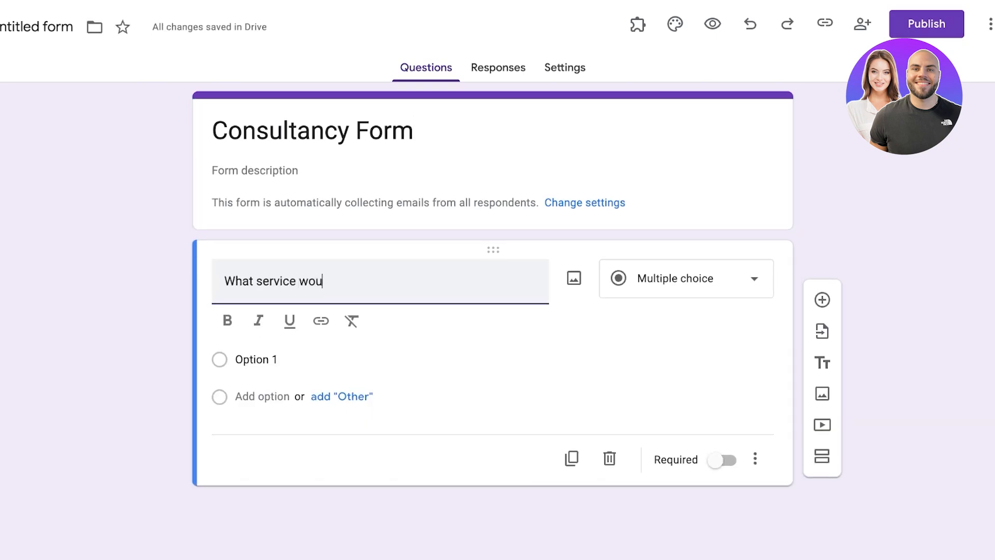
pyautogui.write('ld you like to avail>')
pyautogui.press('BackSpace')
pyautogui.write('?')
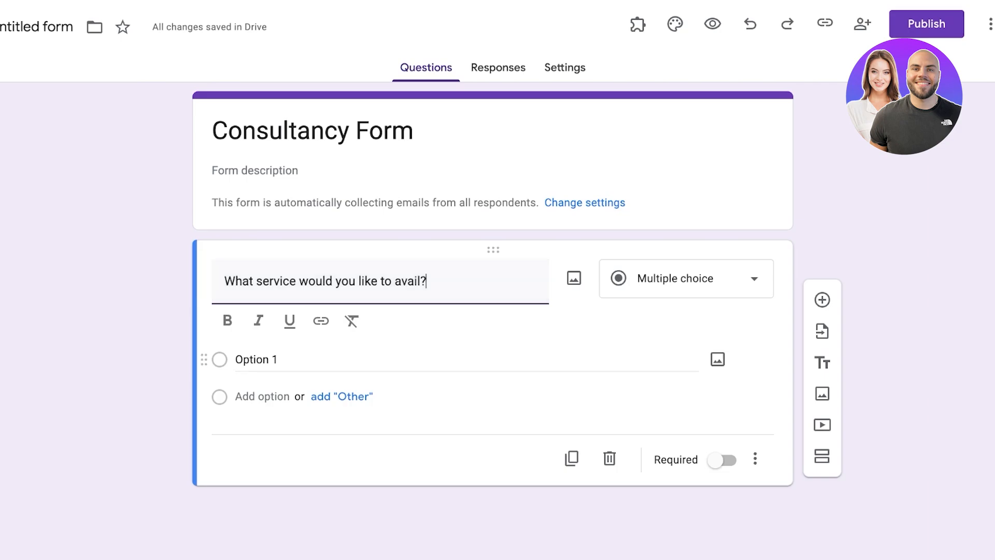
# Enter "Employee Morale Training - $500" as the question's first answer option
pyautogui.click(262, 361)
pyautogui.write('Employee Morale Traia')
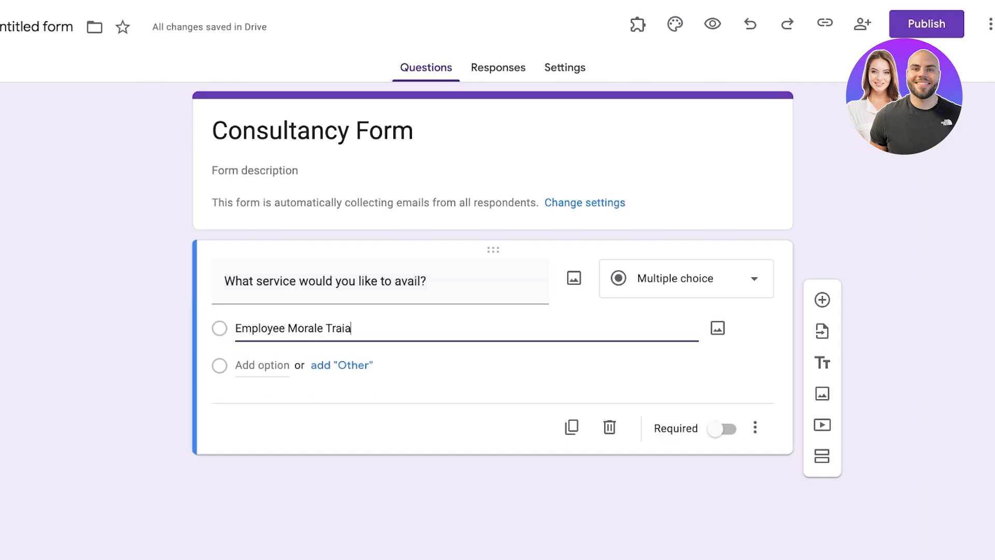
pyautogui.press('BackSpace')
pyautogui.write('ning -')
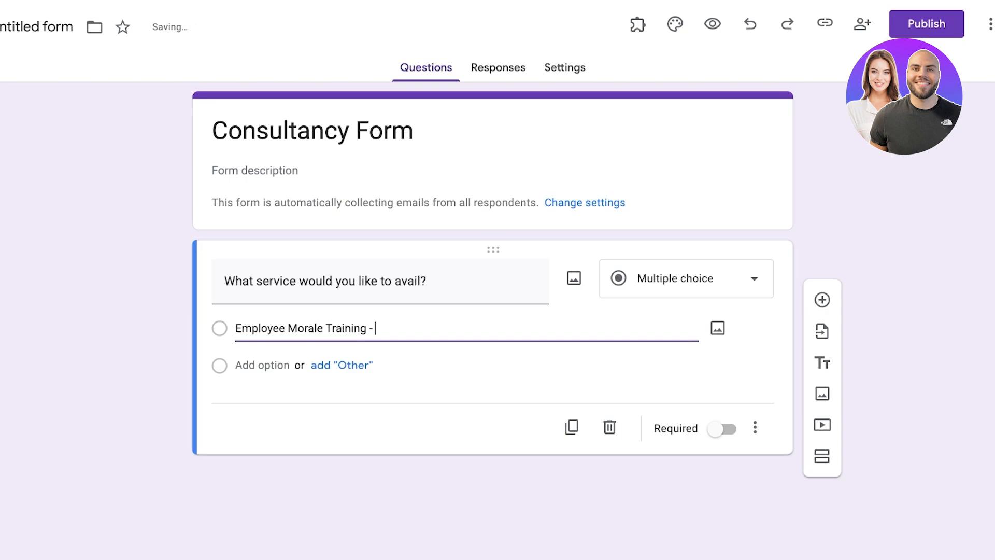
pyautogui.write(' 1')
pyautogui.press('BackSpace')
pyautogui.write('500')
pyautogui.write('$')
# Add a second answer option reading "Employee Productivity Training - $200"
pyautogui.press('Return')
pyautogui.write('Employee ')
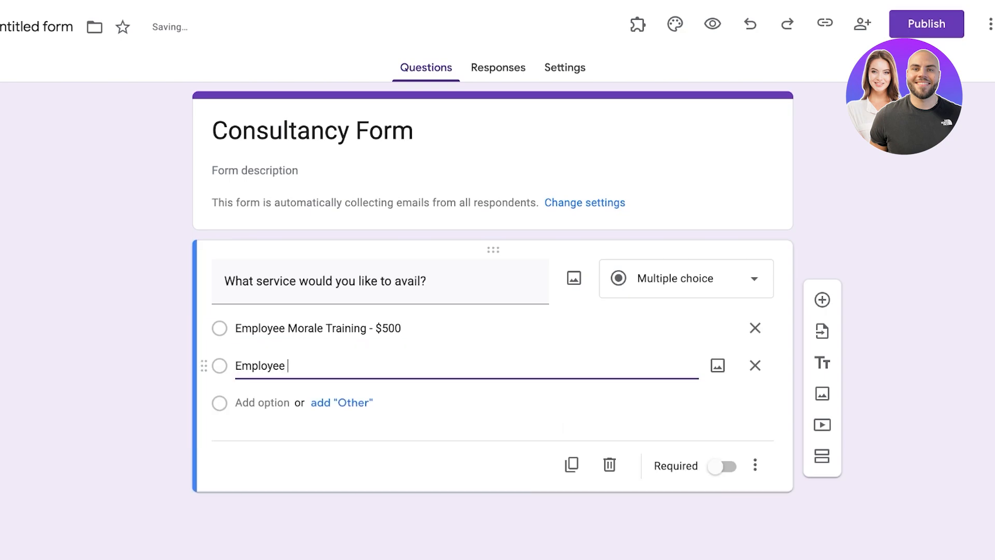
pyautogui.write('Productivi')
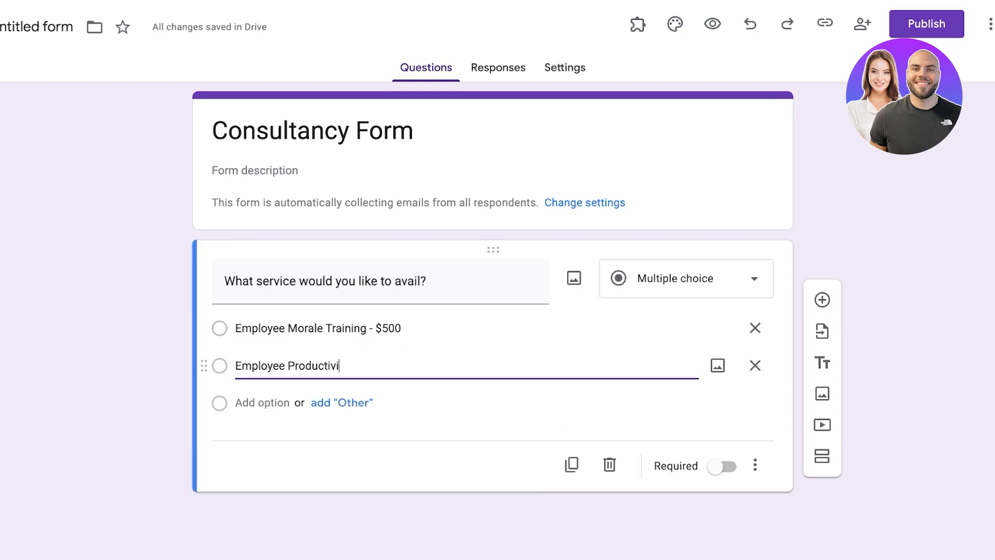
pyautogui.write('ty Training ')
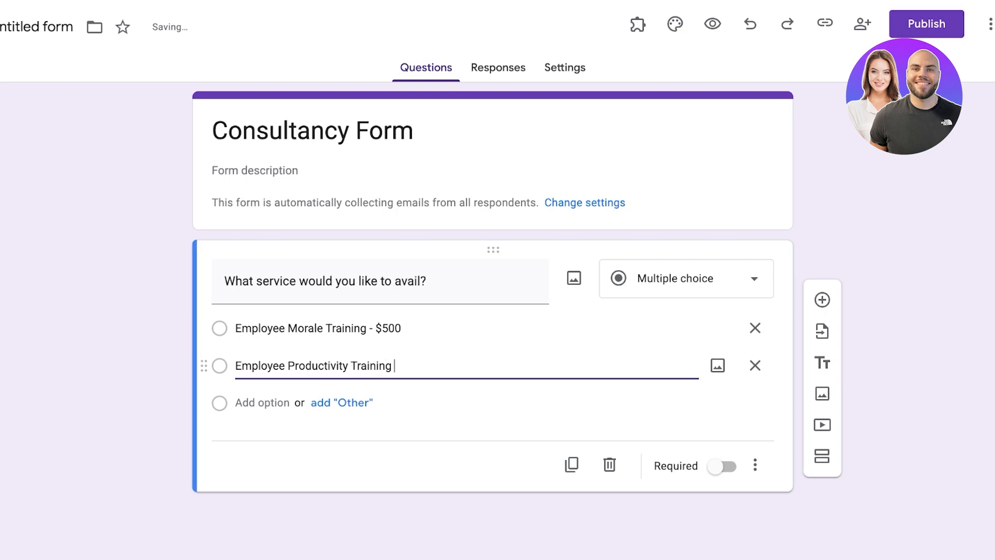
pyautogui.write('- $200$')
pyautogui.click(446, 424)
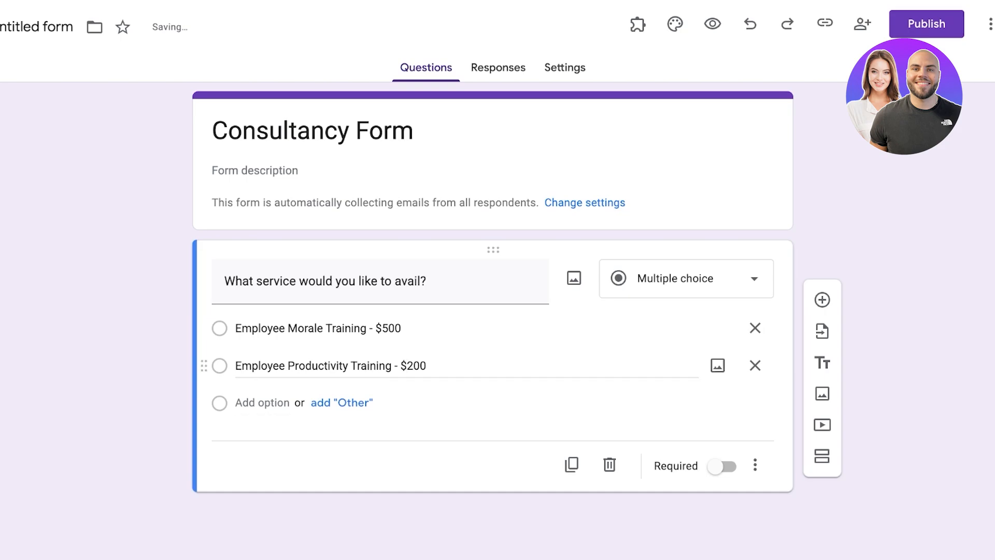
# Add a third answer option reading "Outdoor Experiential Training - $1000"
pyautogui.click(263, 403)
pyautogui.press('BackSpace')
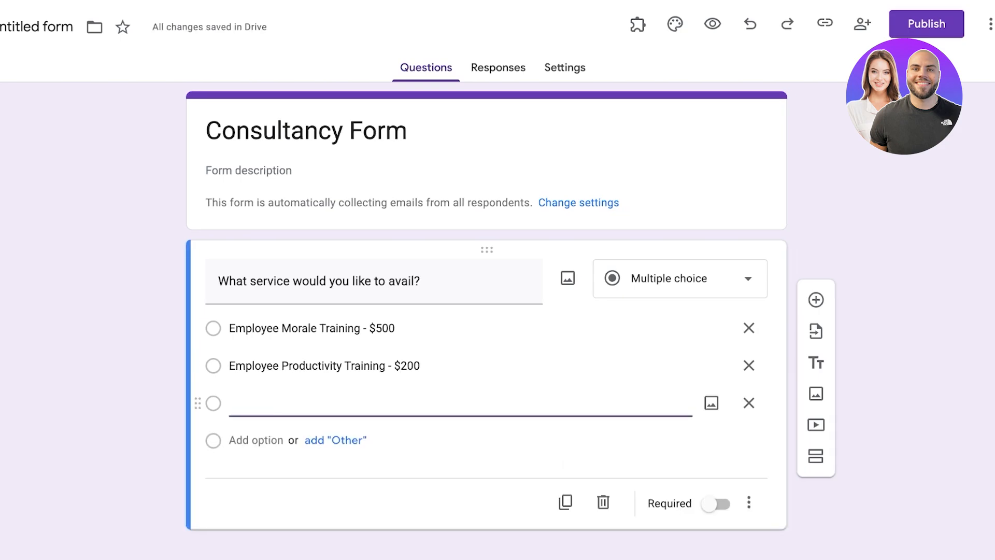
pyautogui.write('Outdoor ')
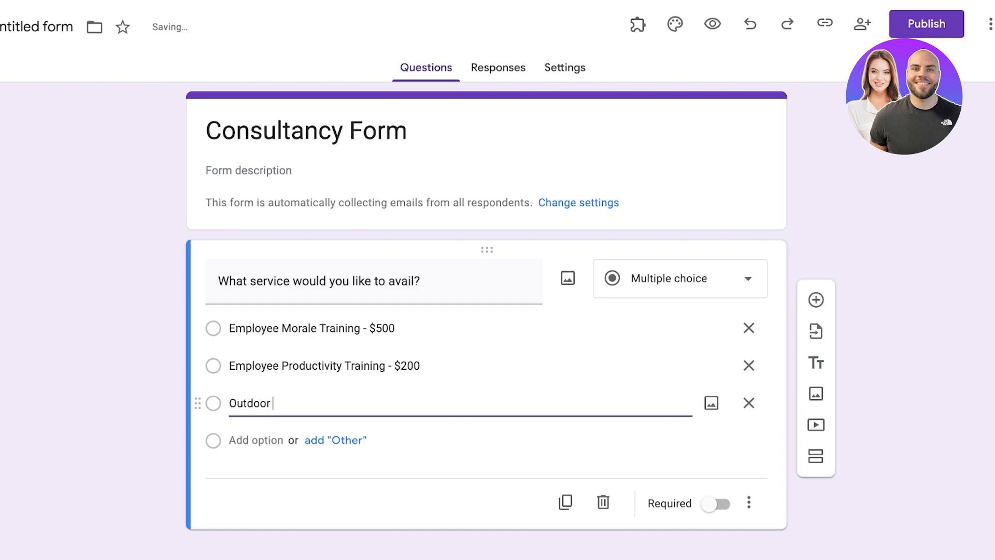
pyautogui.write('Experiential Tr')
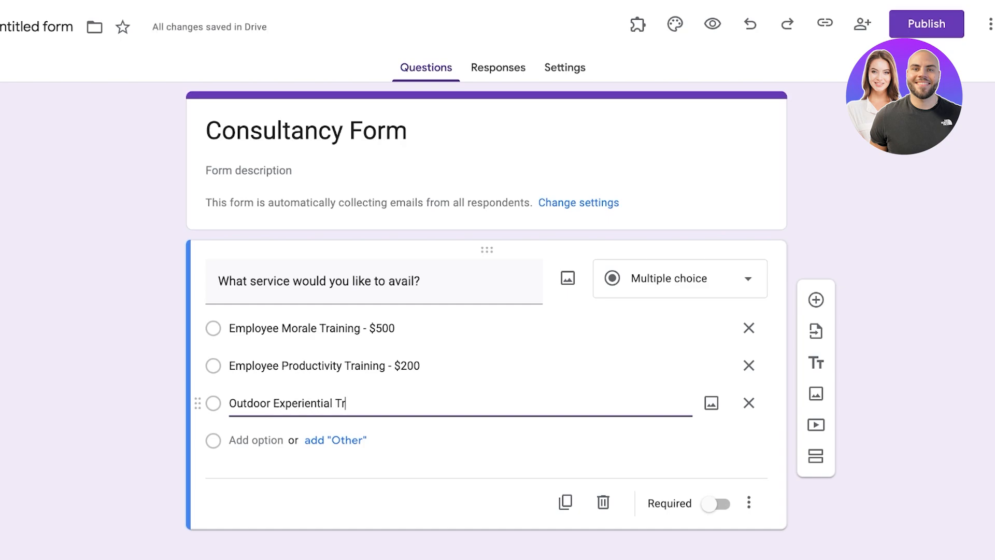
pyautogui.write('aining -')
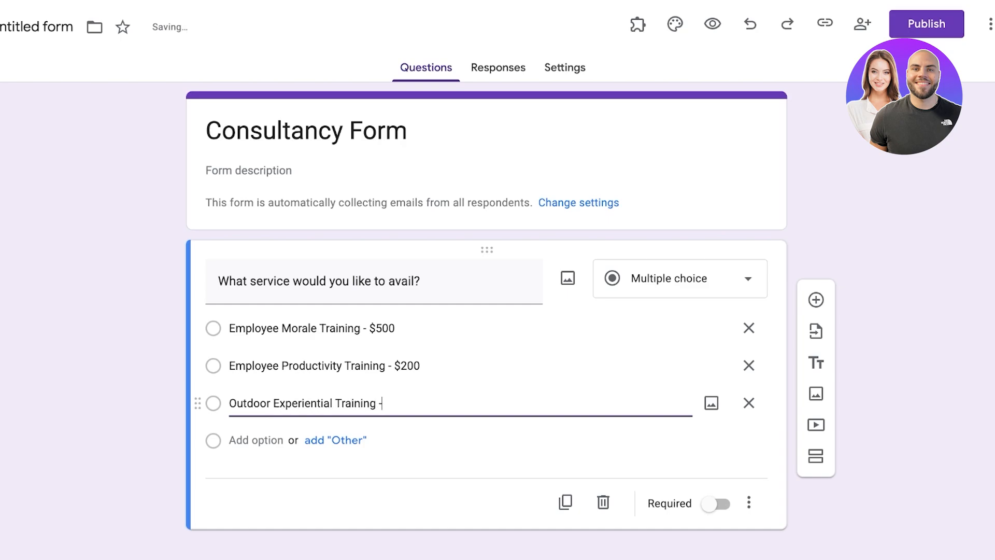
pyautogui.write(' $1000')
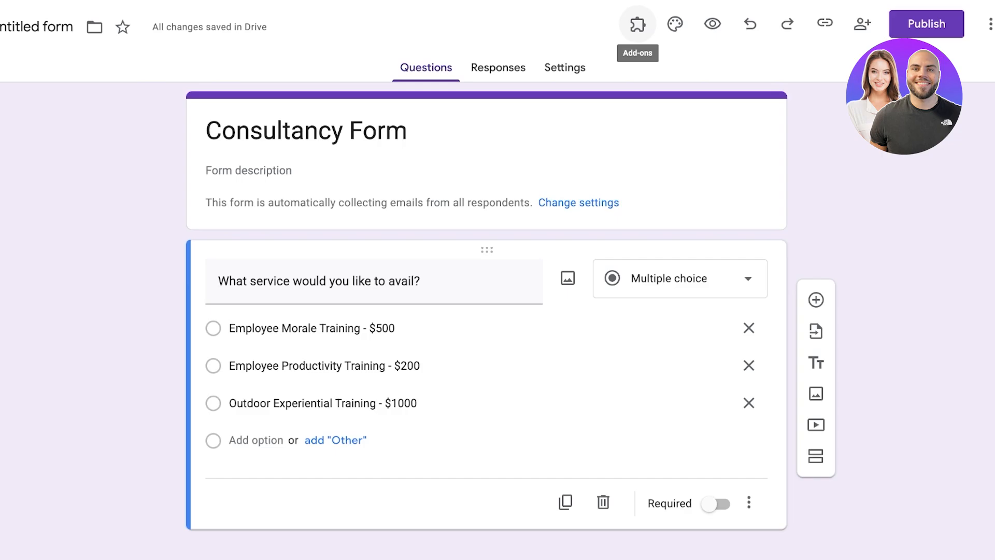
pyautogui.click(638, 24)
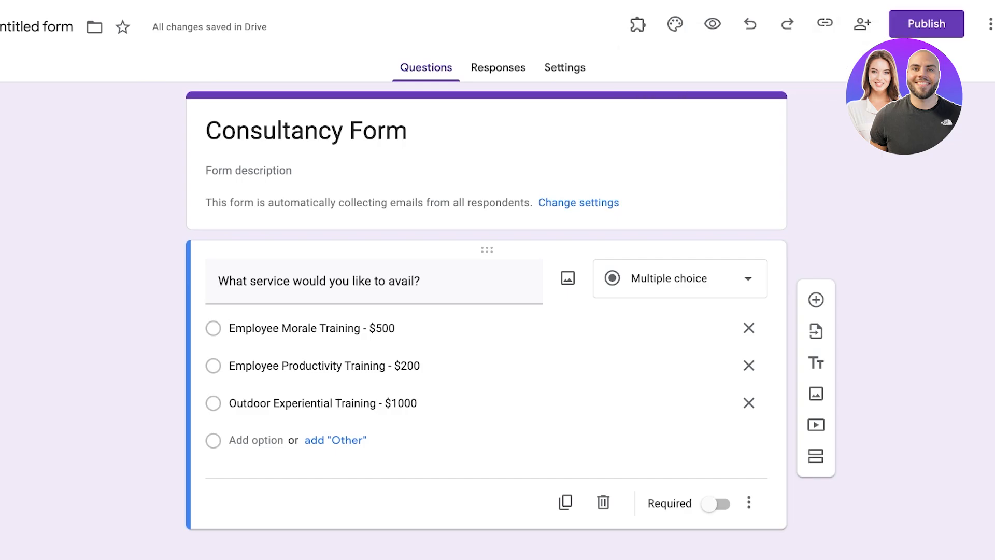
pyautogui.click(565, 68)
pyautogui.scroll(-3, 487, 311)
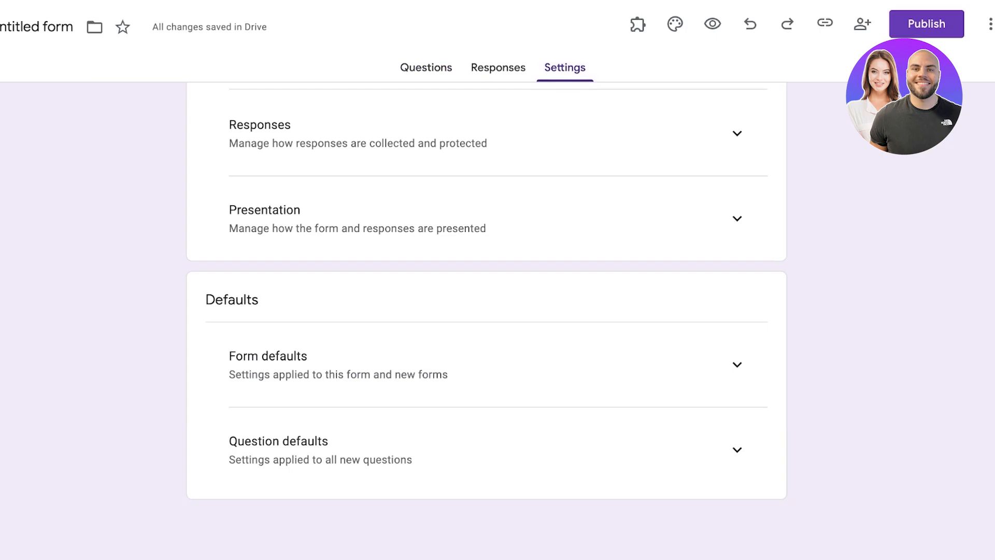
pyautogui.scroll(3, 486, 311)
# Publish the form for anyone with the link
pyautogui.click(927, 24)
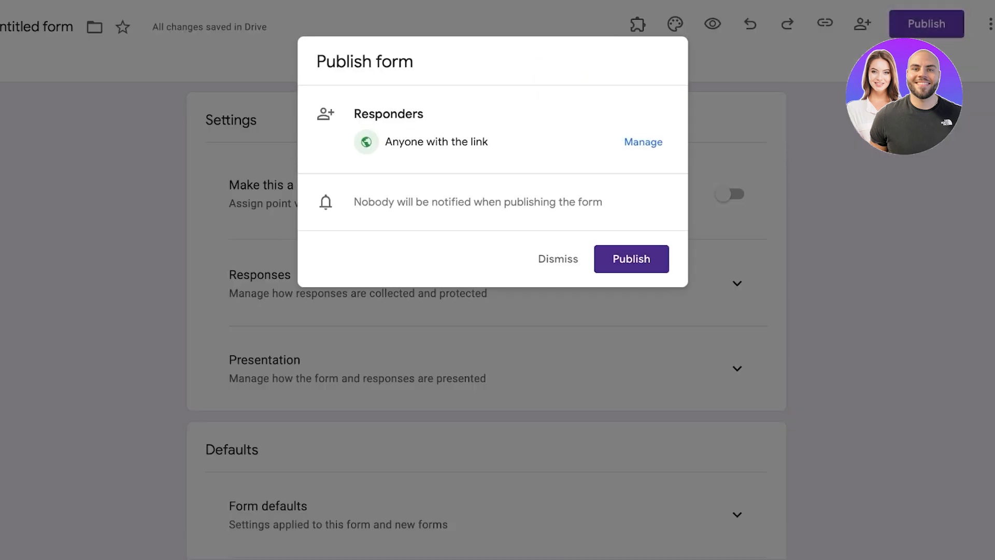
pyautogui.click(631, 259)
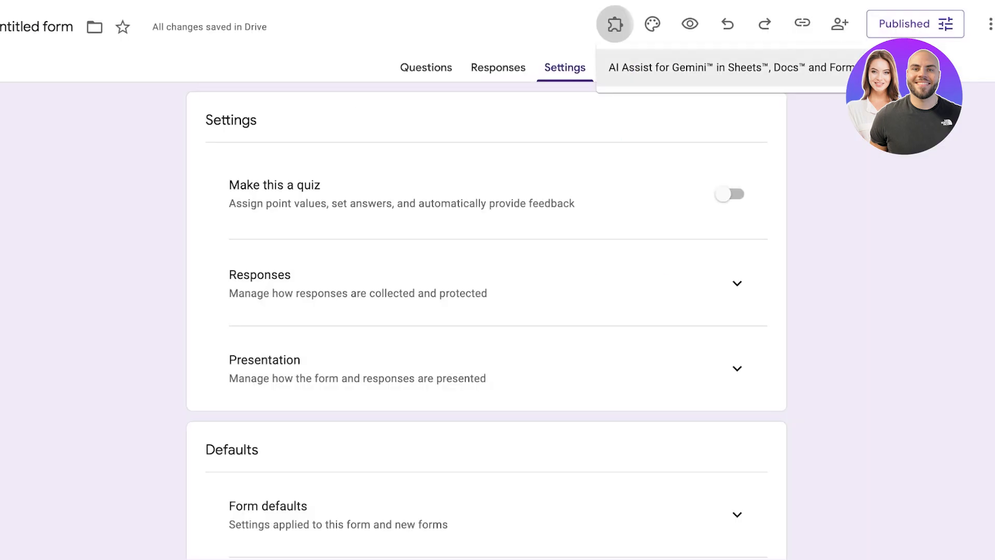
# Look through the published form's add-ons, responses, published options and settings for a way to collect payments
pyautogui.click(623, 67)
pyautogui.click(617, 61)
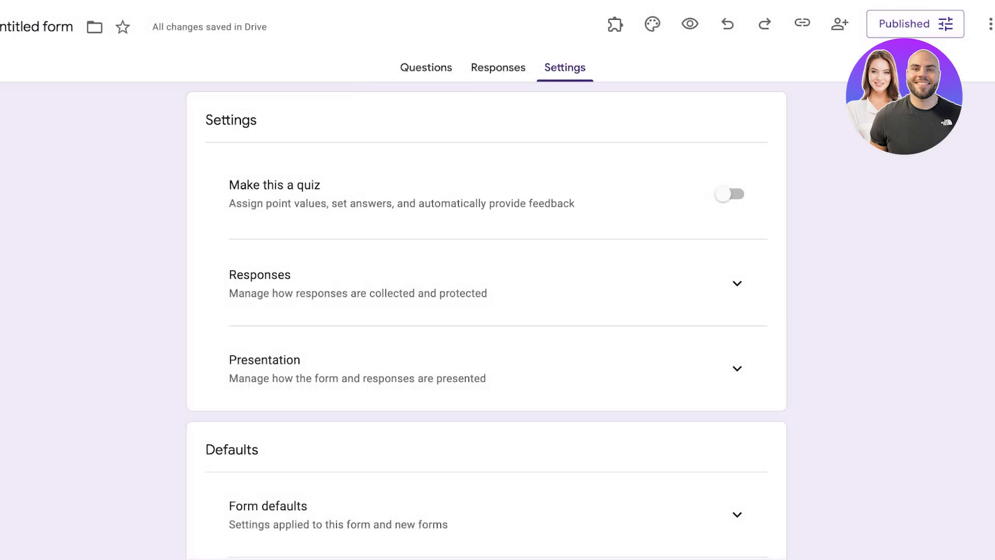
pyautogui.click(498, 67)
pyautogui.click(426, 67)
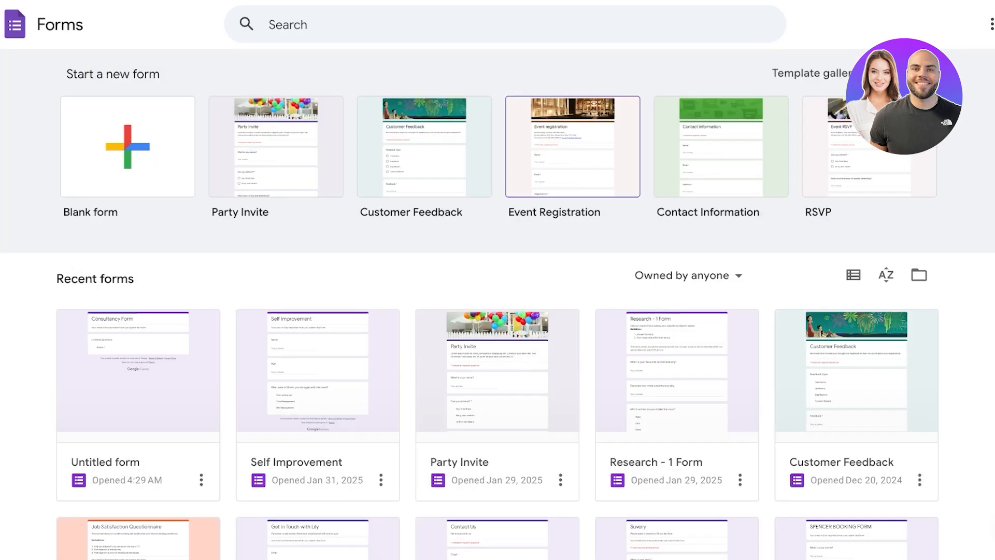
pyautogui.scroll(-1, 519, 291)
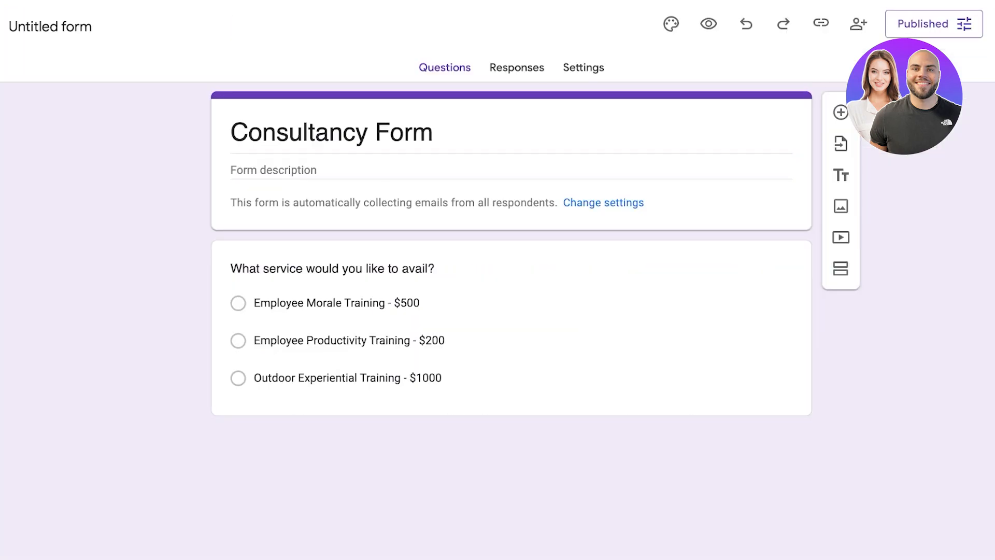
pyautogui.click(989, 24)
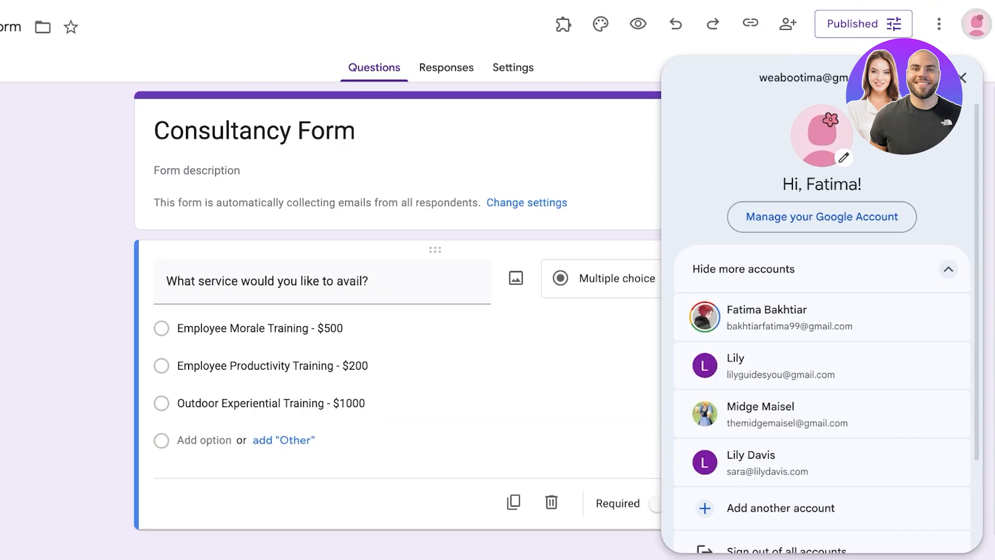
pyautogui.click(864, 24)
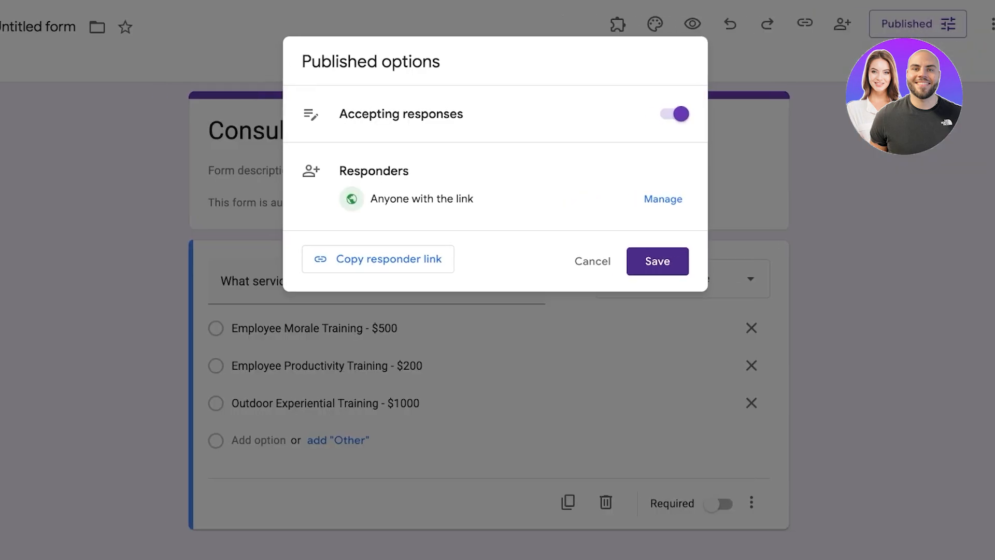
pyautogui.press('Escape')
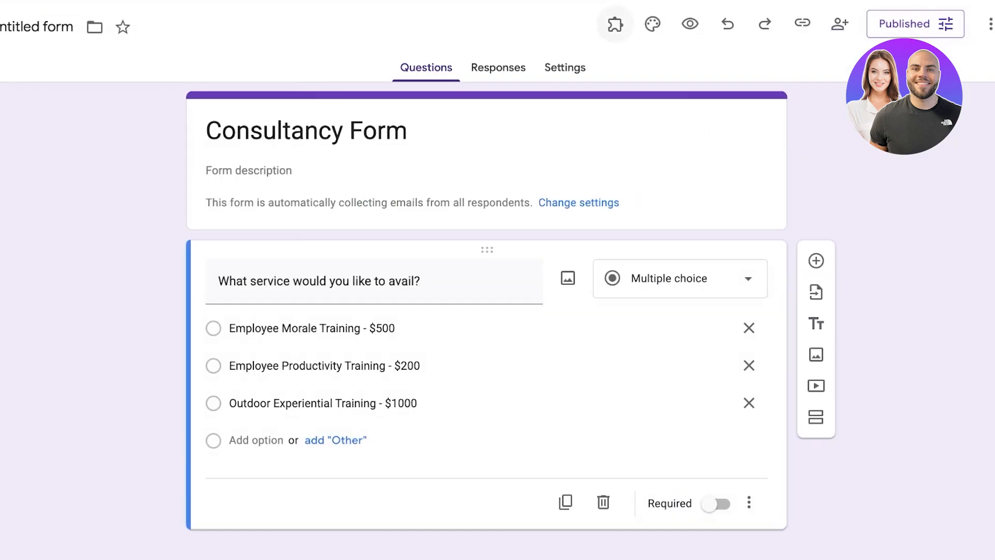
pyautogui.click(506, 68)
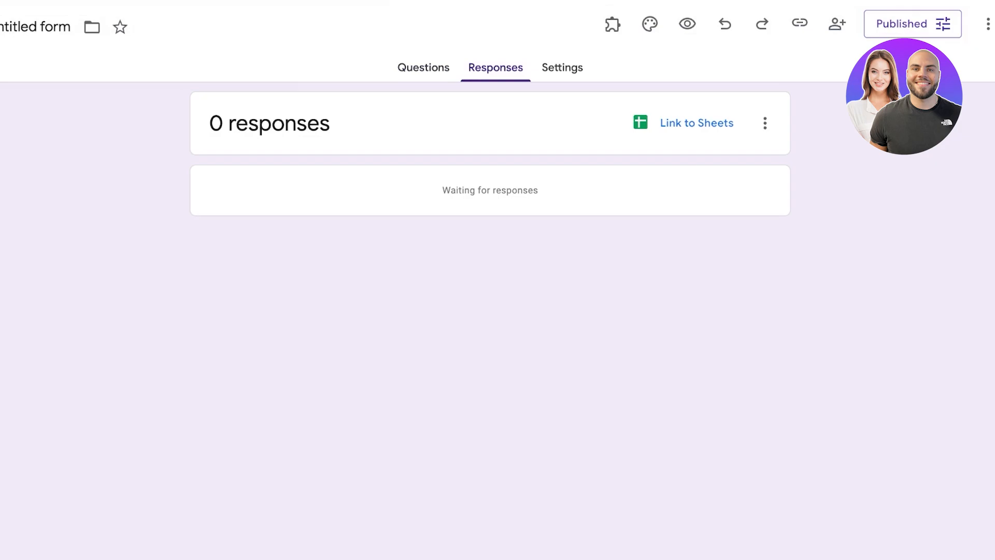
pyautogui.click(562, 67)
pyautogui.scroll(-3, 484, 311)
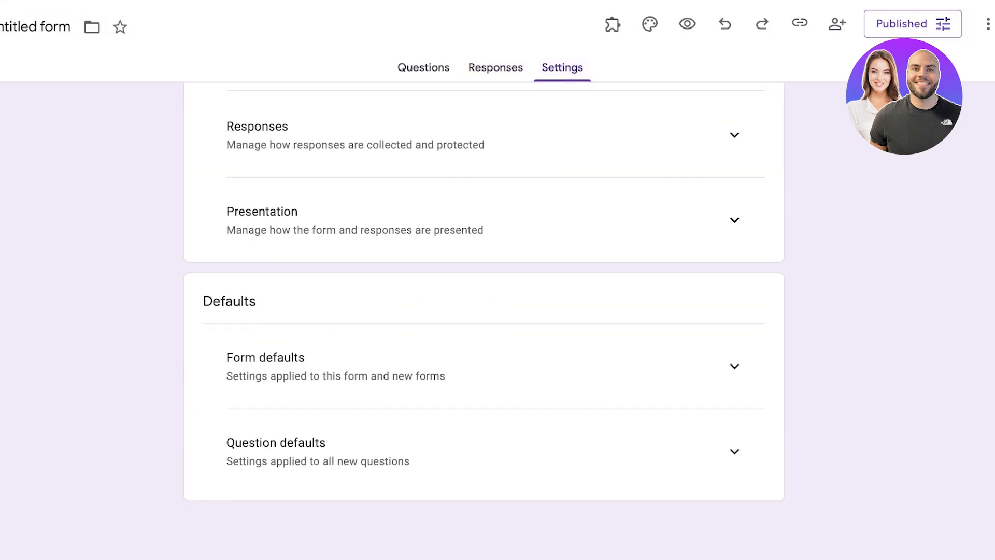
pyautogui.scroll(3, 484, 311)
# Search the web in a new tab for "payable google form extension" and open the Payable Forms listing in Google Workspace Marketplace
pyautogui.press('super+t')
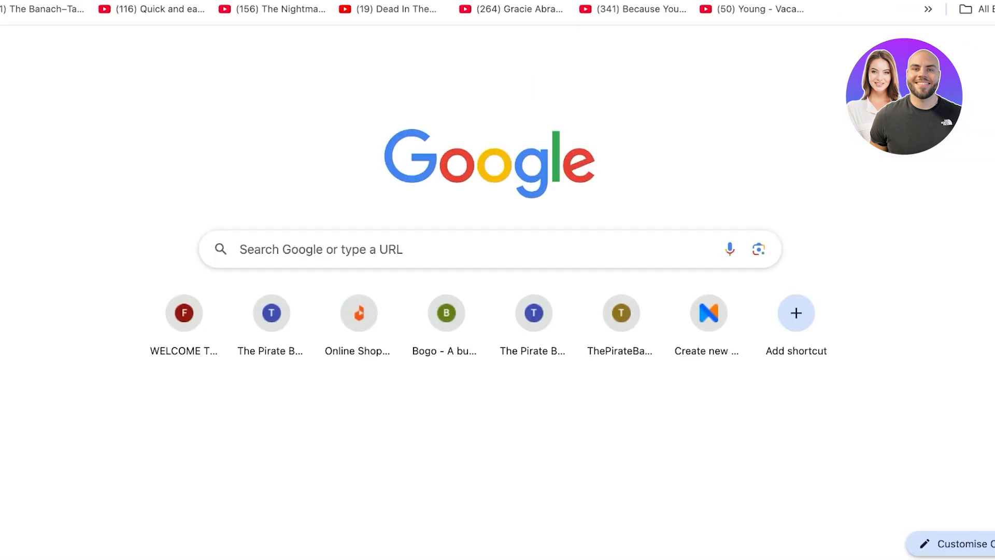
pyautogui.write('payable g')
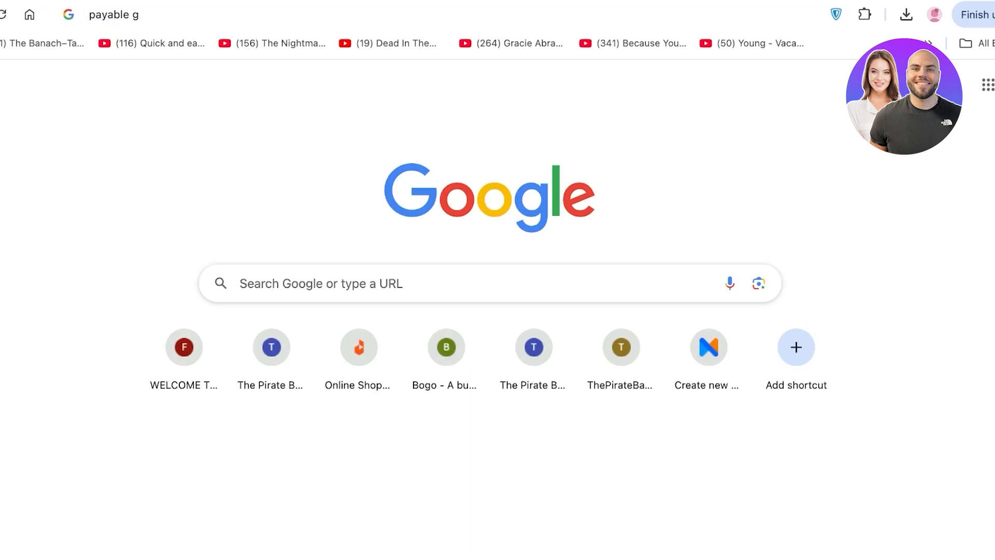
pyautogui.write('oogle form')
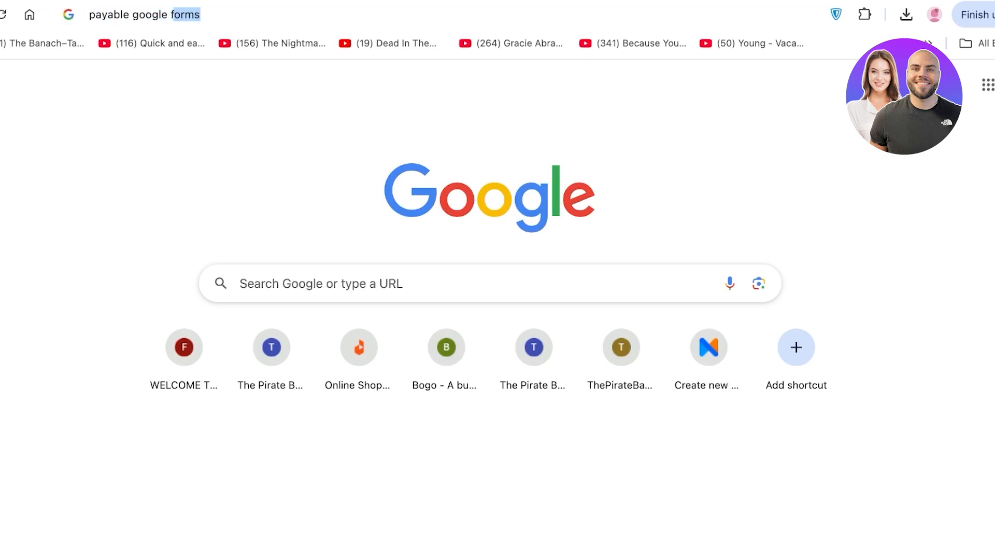
pyautogui.press('Return')
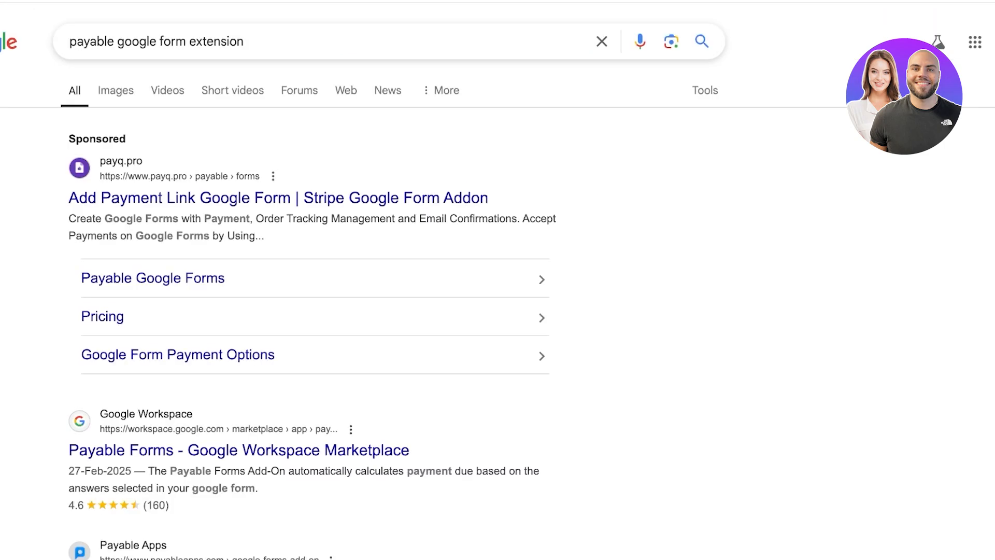
pyautogui.scroll(-1, 238, 384)
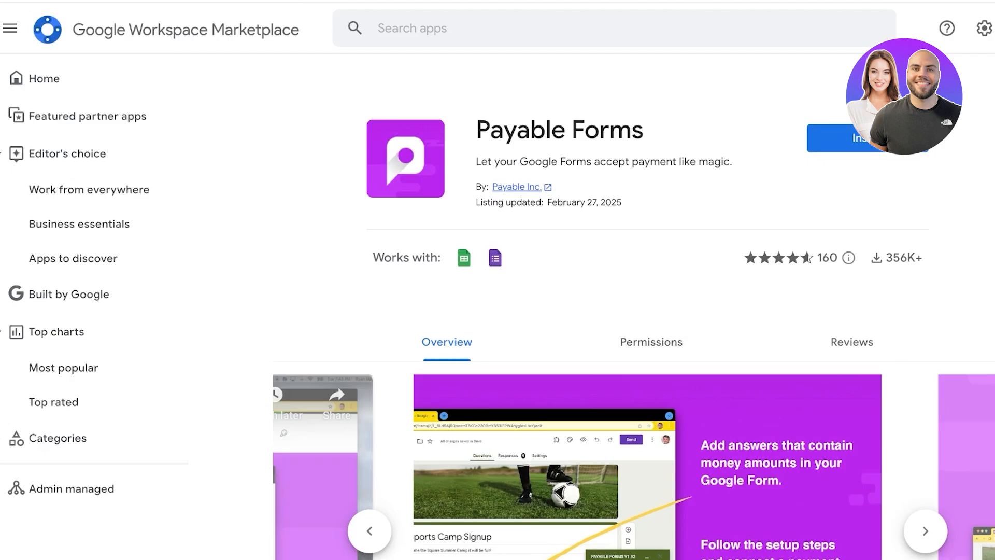
# Review the Payable Forms marketplace listing and the Payable website, and install the Payable Forms add-on
pyautogui.scroll(-5, 633, 306)
pyautogui.scroll(5, 633, 306)
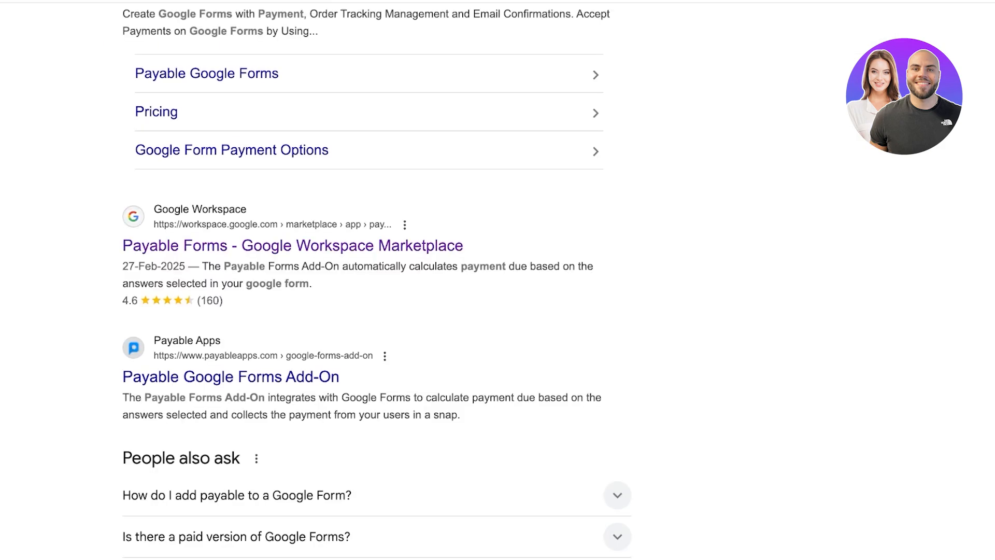
pyautogui.scroll(-3, 376, 280)
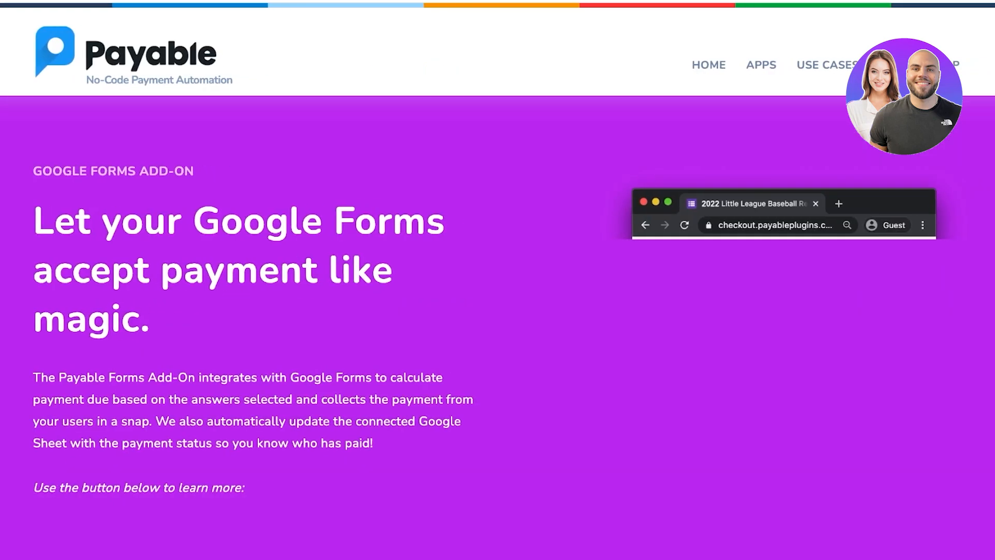
pyautogui.scroll(-5, 497, 311)
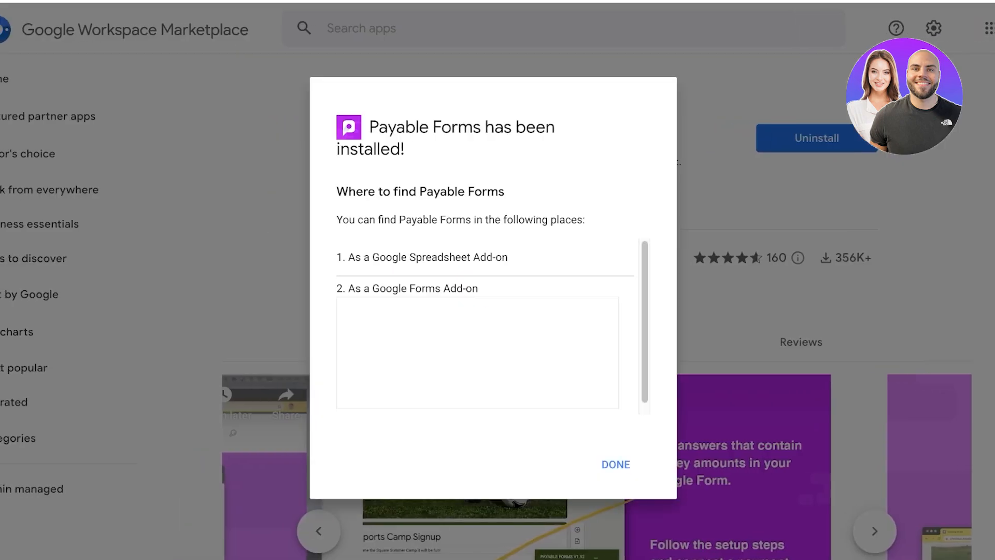
pyautogui.click(615, 465)
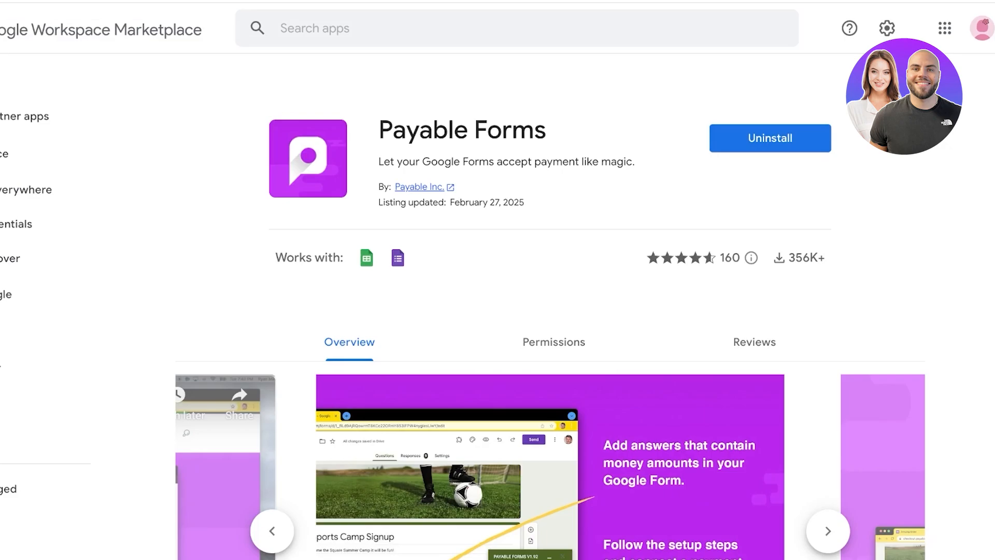
pyautogui.scroll(-1, 549, 332)
pyautogui.scroll(-3, 550, 331)
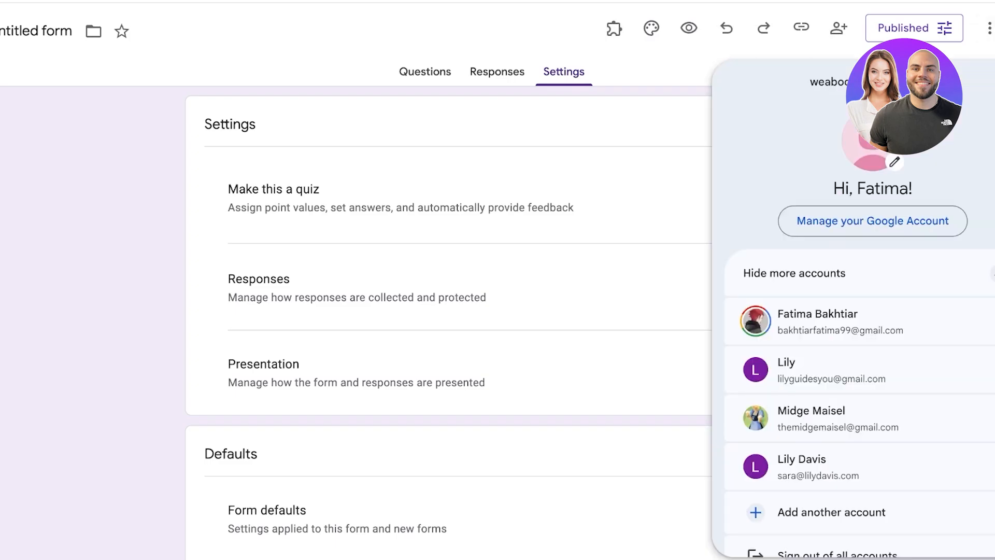
# Switch to Google Sheets through the Google apps list and open a blank spreadsheet
pyautogui.press('Escape')
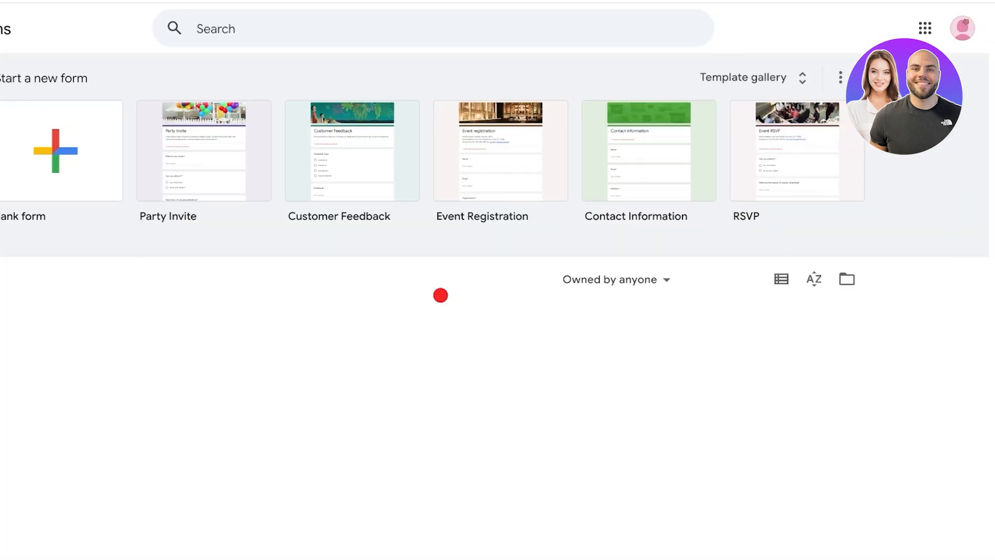
pyautogui.click(926, 28)
pyautogui.scroll(-8, 841, 239)
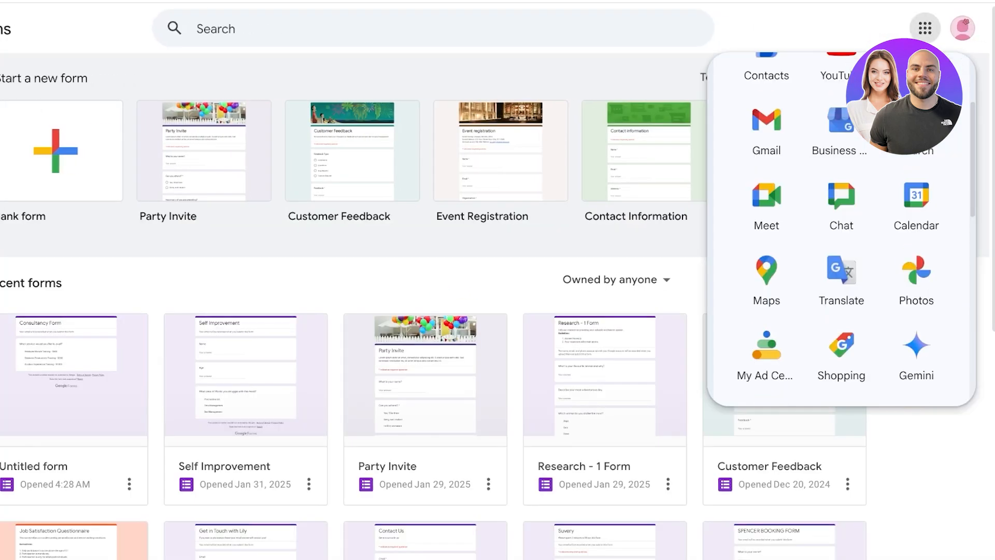
pyautogui.scroll(-3, 842, 238)
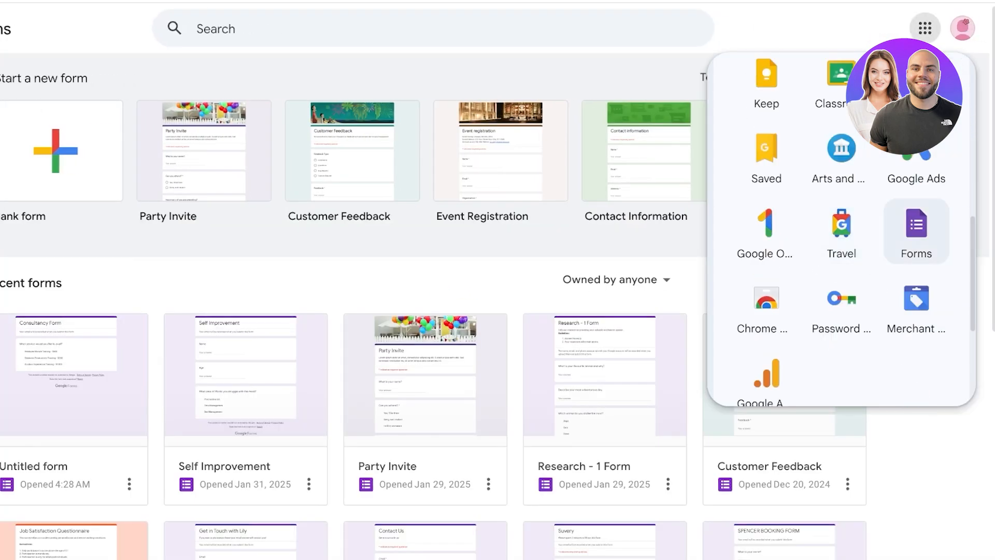
pyautogui.scroll(3, 841, 238)
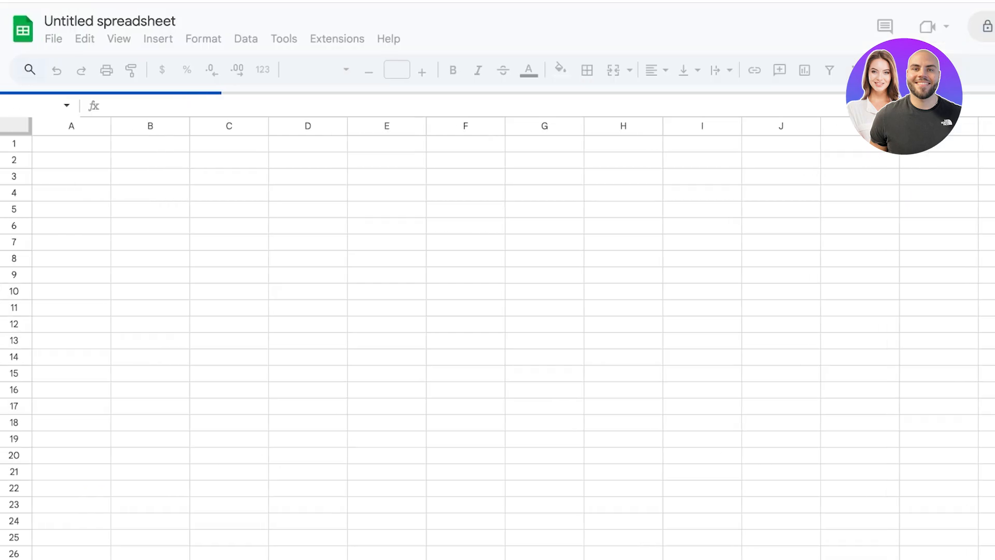
# Open the Get Started guide of the Payable Forms extension in the blank spreadsheet
pyautogui.click(337, 38)
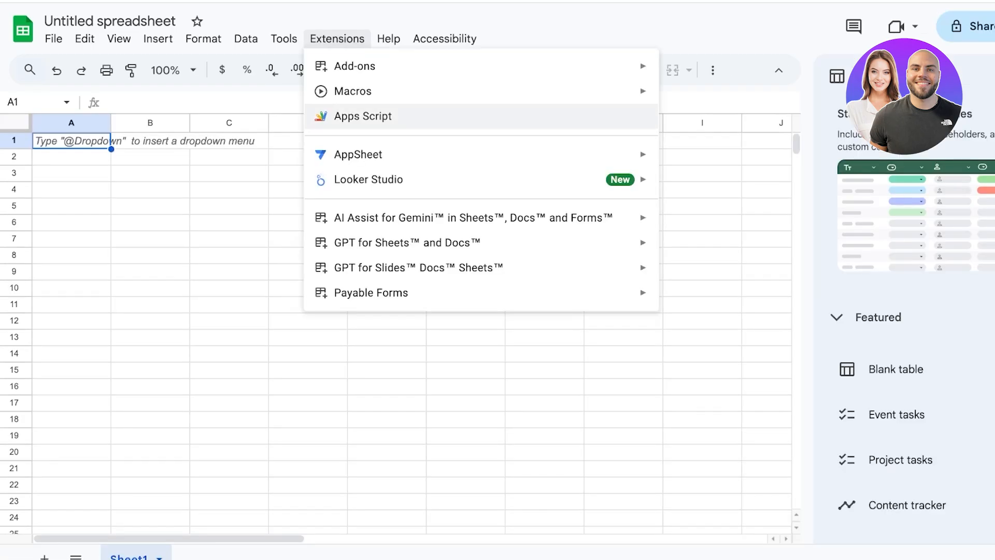
pyautogui.moveTo(371, 293)
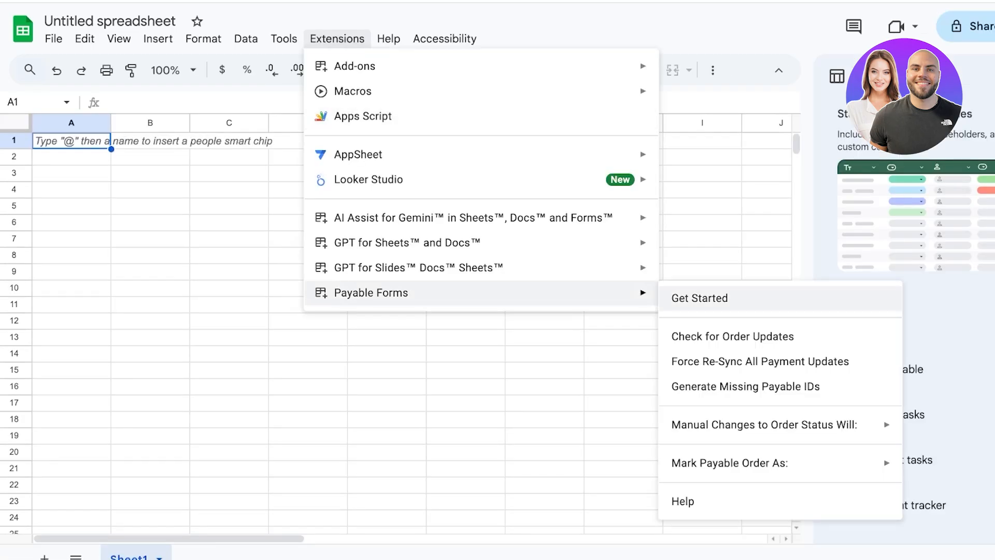
pyautogui.click(699, 299)
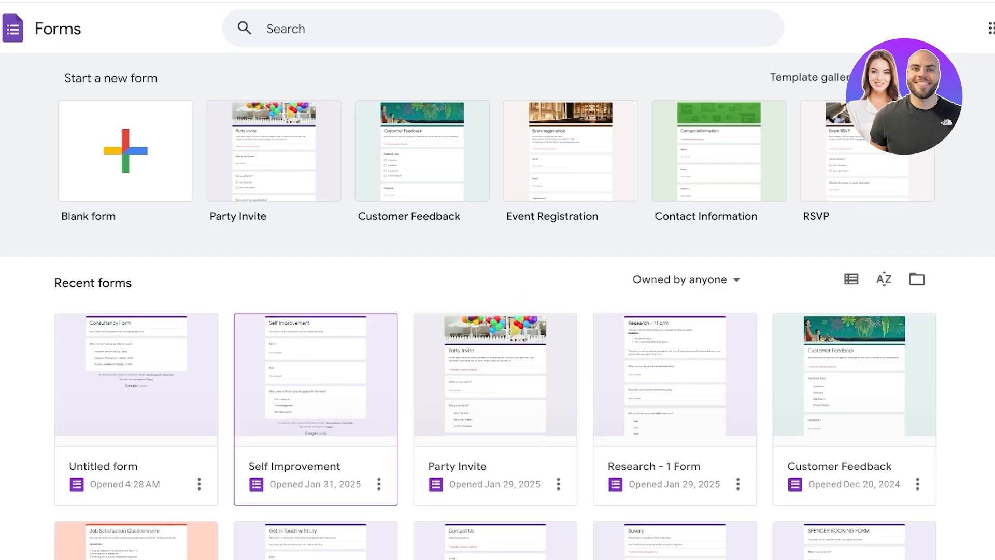
# Return to Google Forms, open the Consultancy Form, and view the Payable Forms add-on's help before closing it
pyautogui.scroll(-1, 498, 311)
pyautogui.click(515, 292)
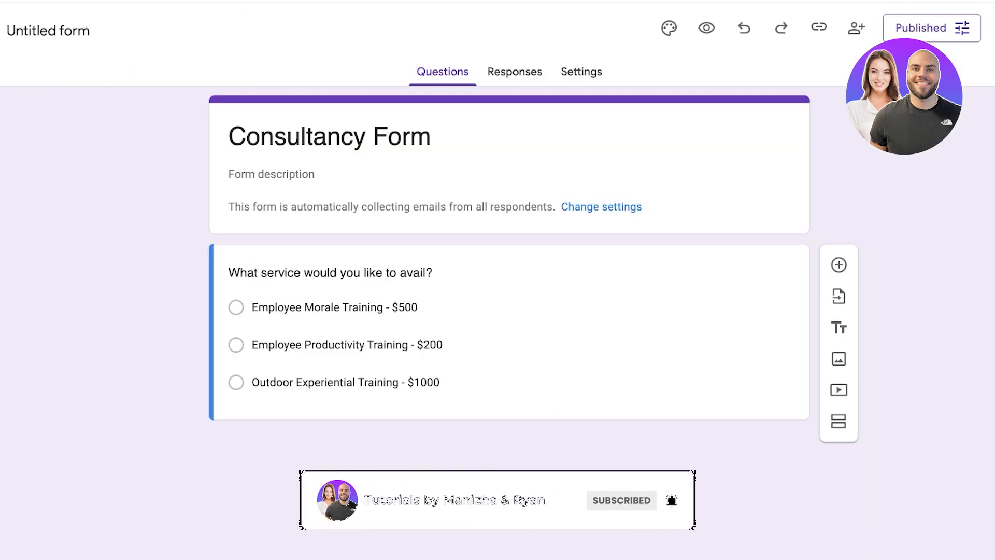
pyautogui.click(632, 28)
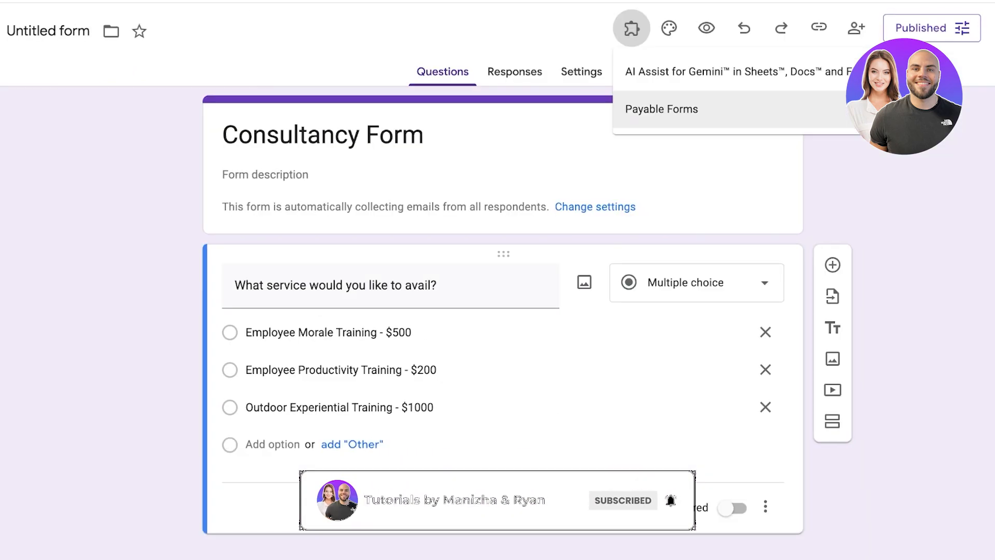
pyautogui.click(662, 109)
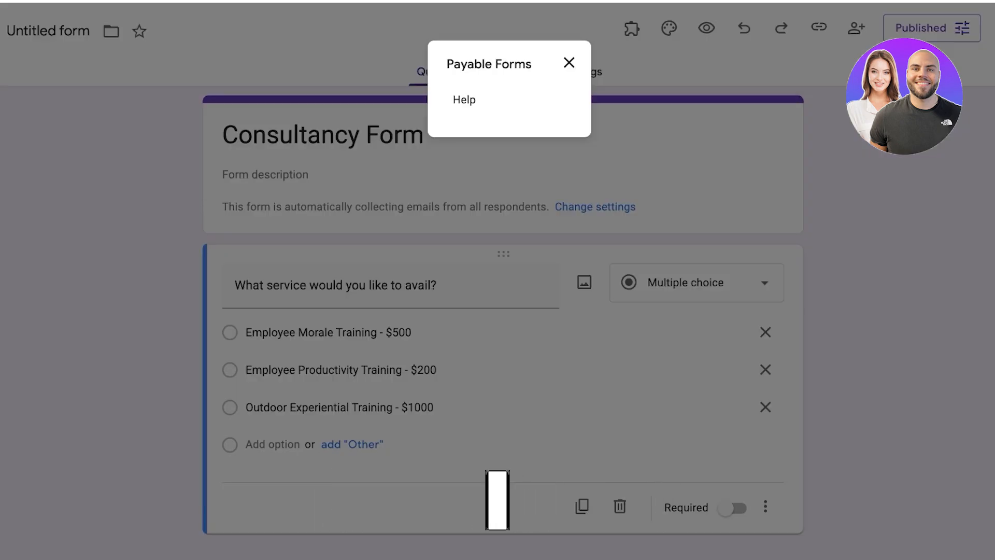
pyautogui.click(569, 62)
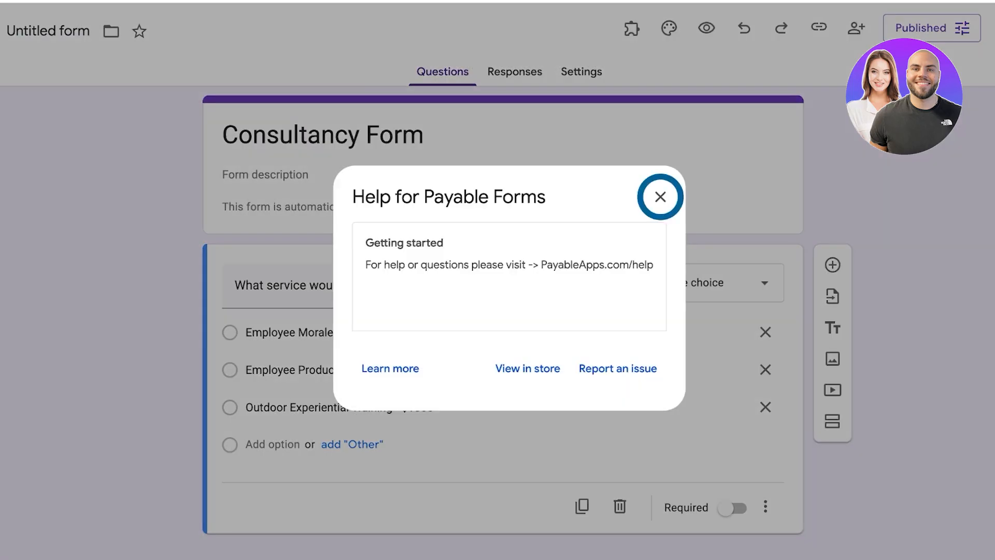
pyautogui.click(659, 197)
# Start the Payable Forms introduction on the Consultancy Form and accept the user settings with US Dollars (USD) as currency
pyautogui.click(631, 29)
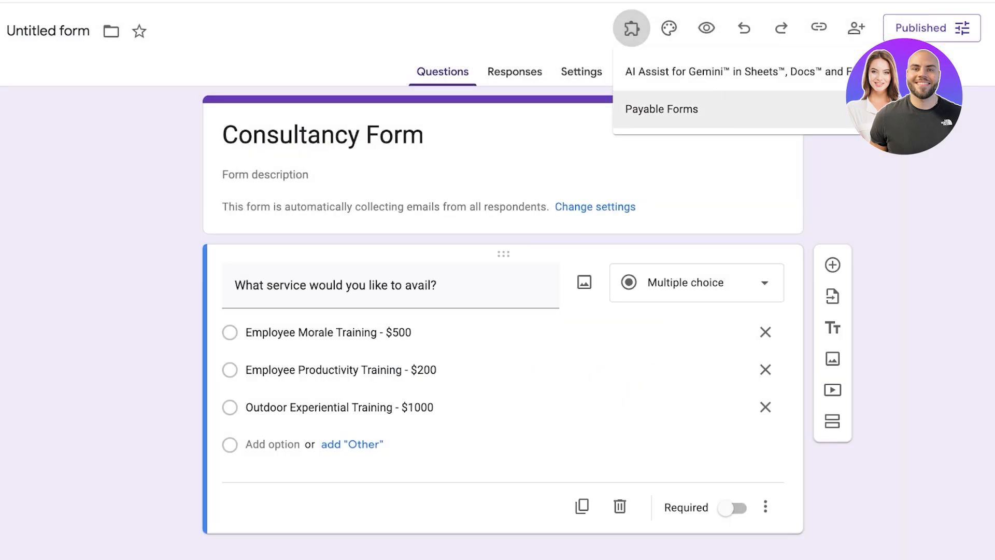
pyautogui.click(661, 107)
pyautogui.click(509, 99)
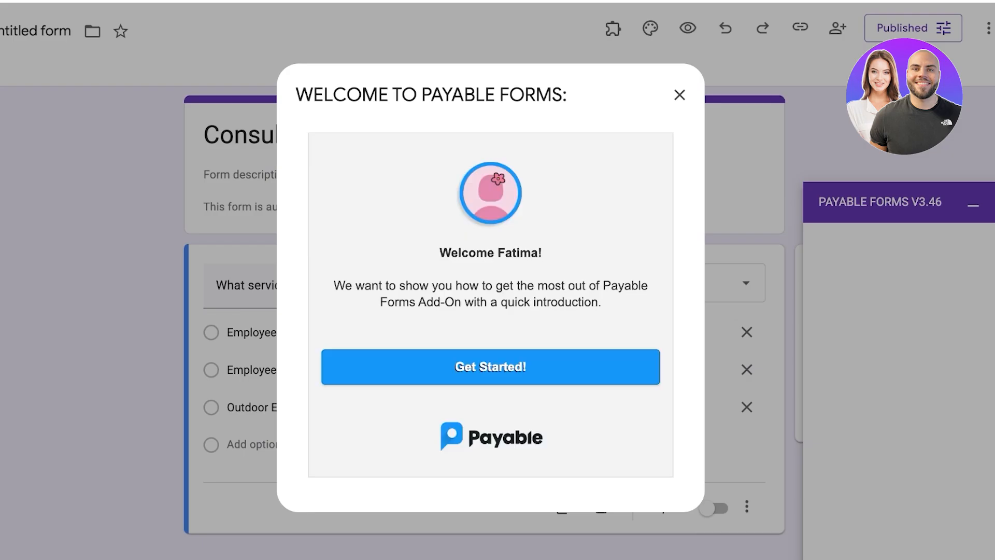
pyautogui.click(490, 367)
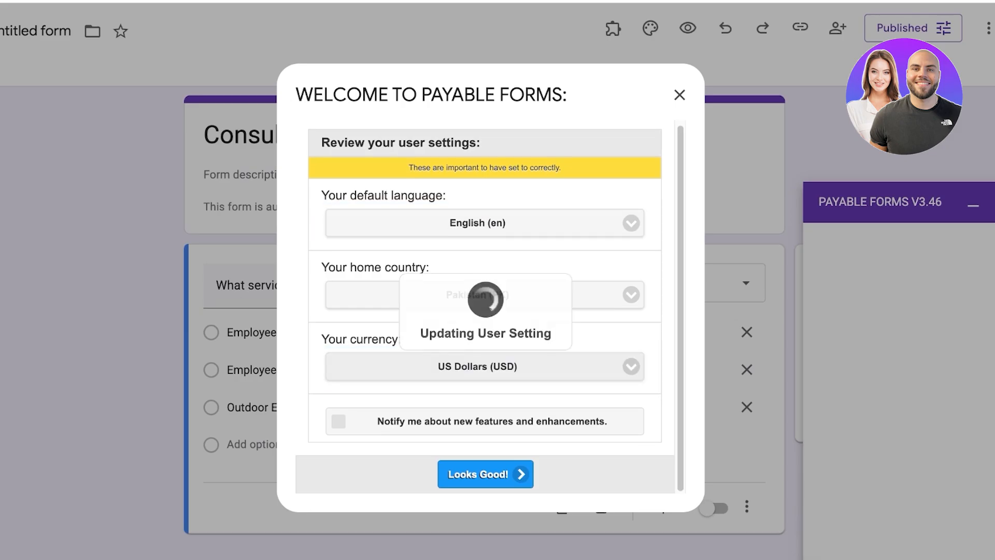
pyautogui.click(499, 475)
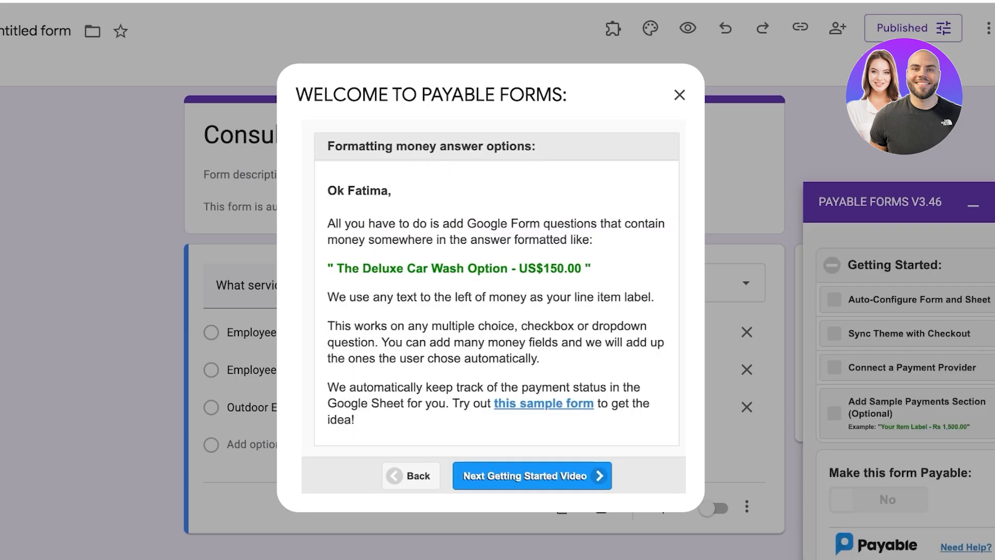
# Go through the guidance on formatting money answer options and the video overview, and close the introduction
pyautogui.scroll(-1, 484, 290)
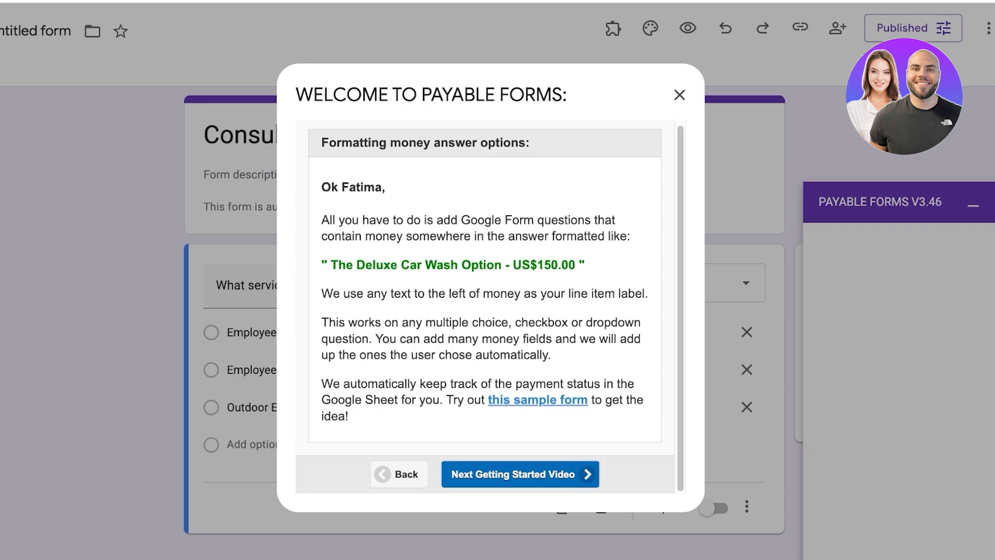
pyautogui.click(499, 474)
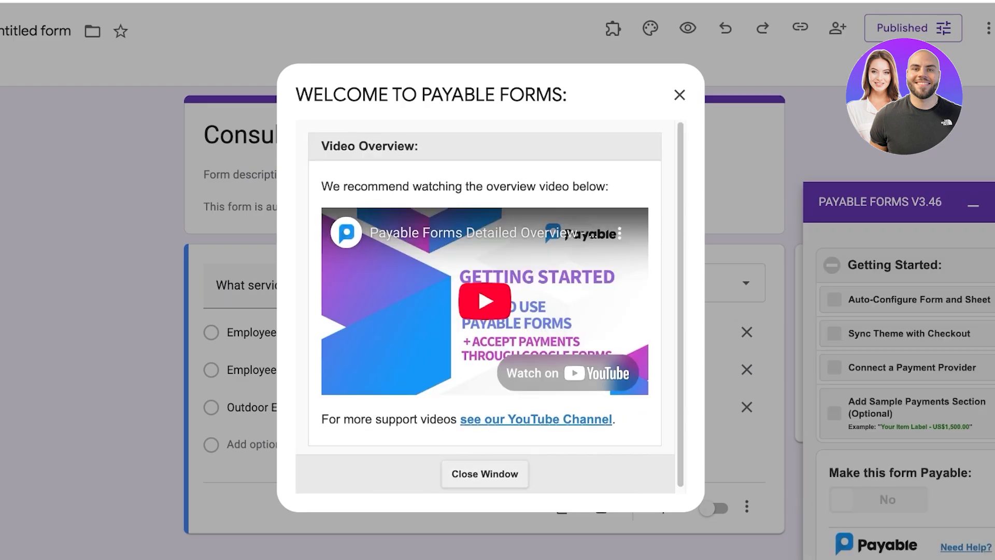
pyautogui.click(499, 475)
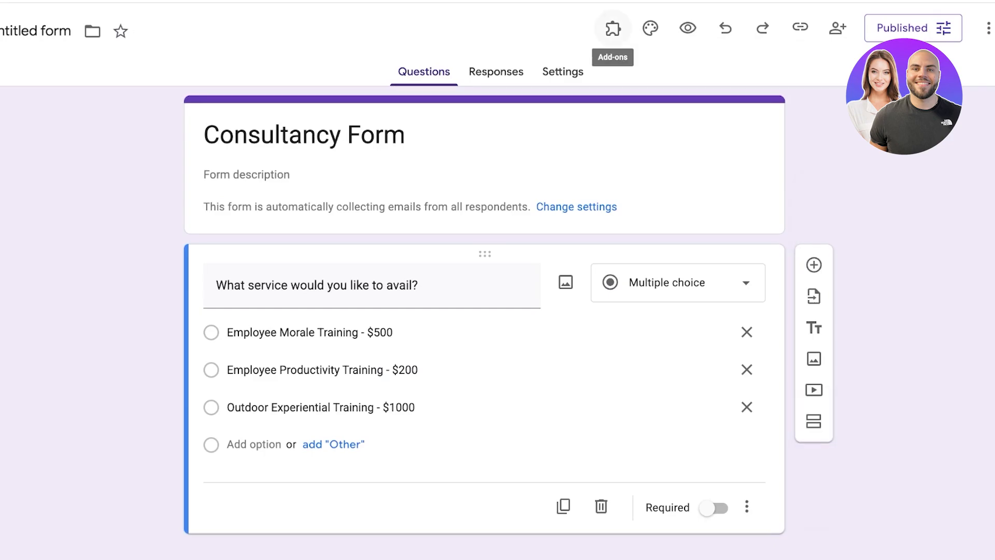
# Reopen the Payable Forms add-on on the form and review its Getting Started checklist
pyautogui.click(614, 29)
pyautogui.click(644, 107)
pyautogui.click(491, 100)
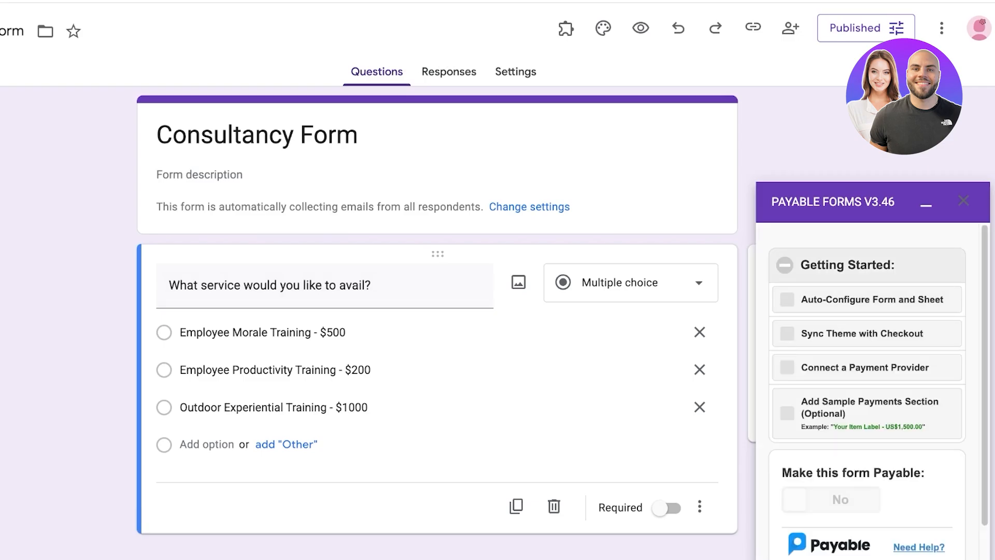
pyautogui.scroll(-2, 866, 317)
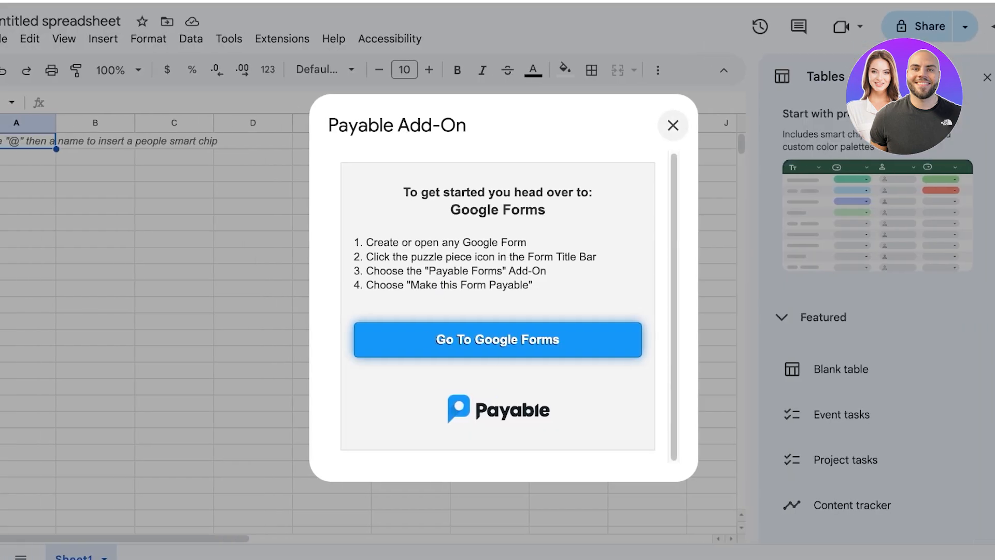
# Switch to the blank spreadsheet, dismiss the Payable Add-On guide and look through the Payable Forms extension's commands
pyautogui.click(673, 125)
pyautogui.click(282, 38)
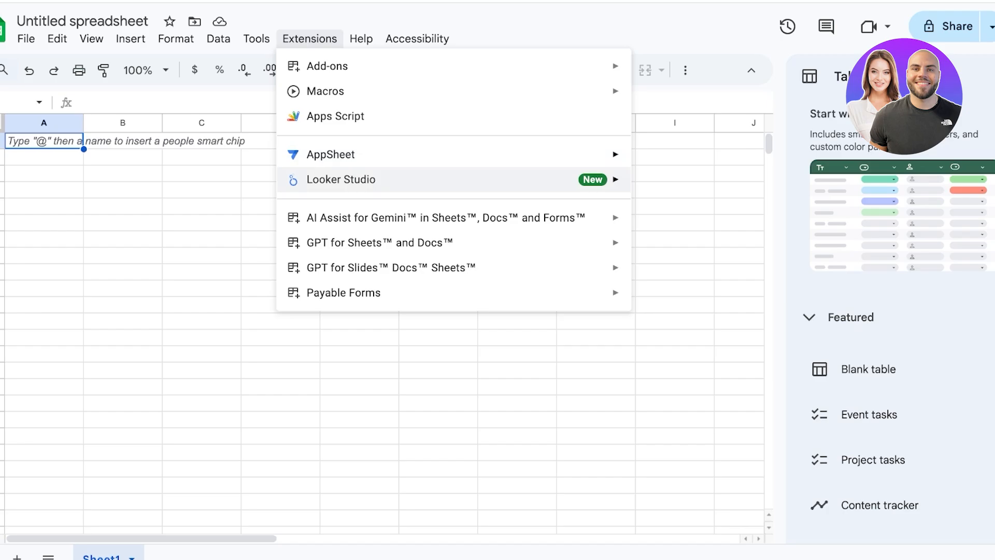
pyautogui.moveTo(344, 293)
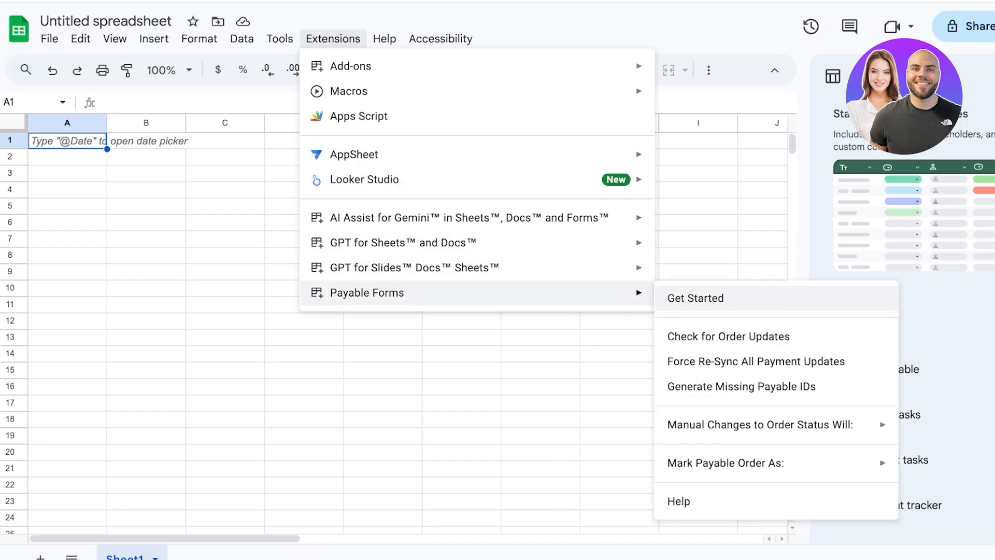
pyautogui.moveTo(731, 463)
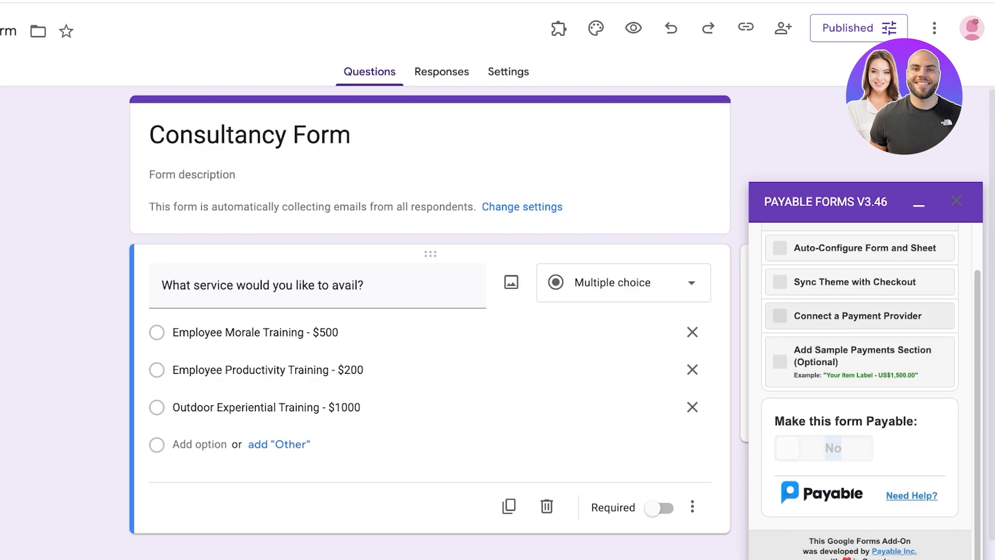
# Run Auto-Configure Form and Sheet for the Consultancy Form, dismiss the setup summary, and sync the theme with checkout
pyautogui.scroll(2, 860, 309)
pyautogui.click(860, 300)
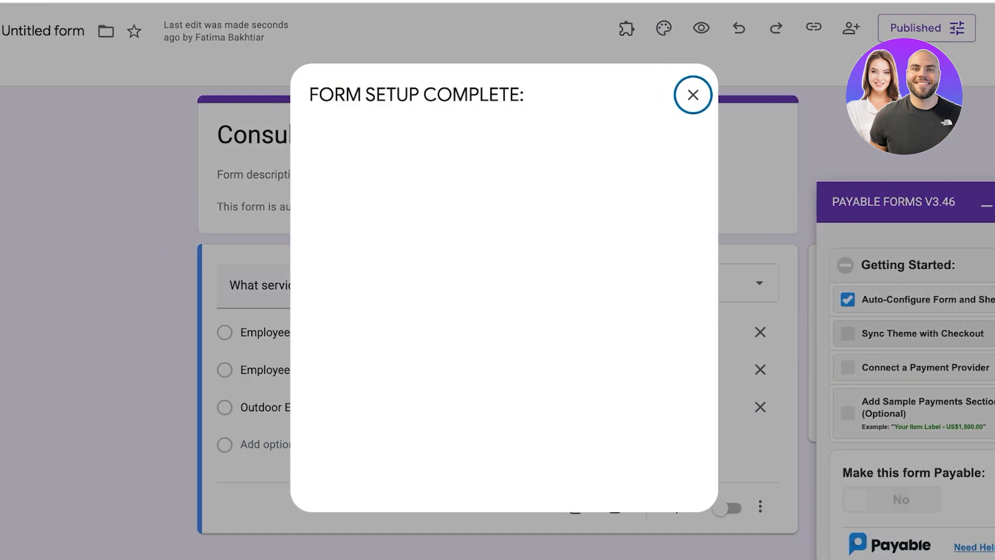
pyautogui.scroll(-4, 498, 291)
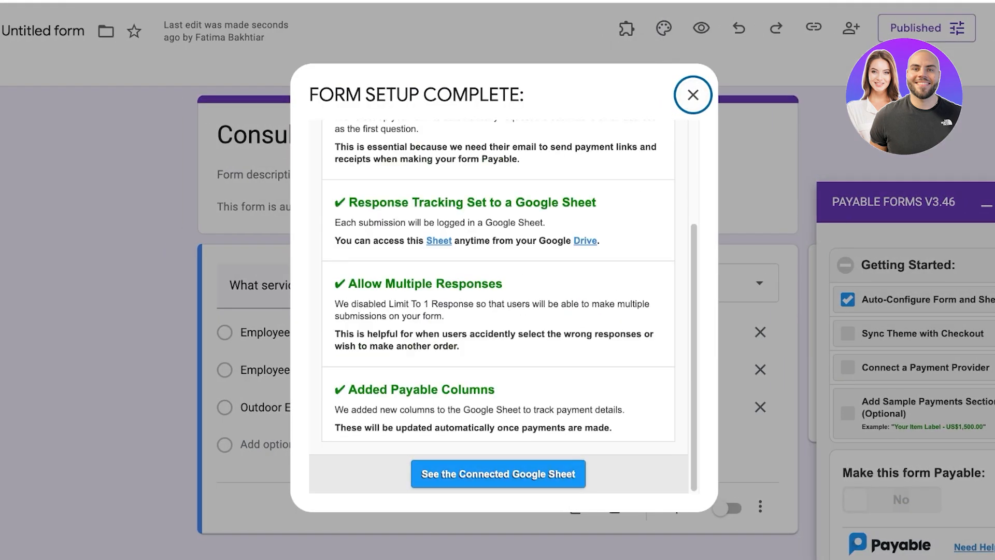
pyautogui.click(693, 94)
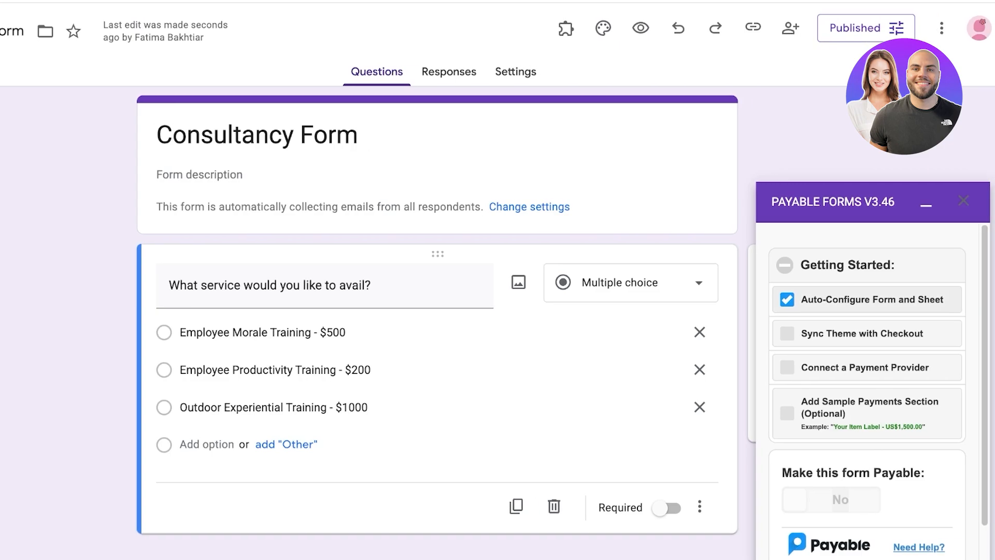
pyautogui.click(862, 333)
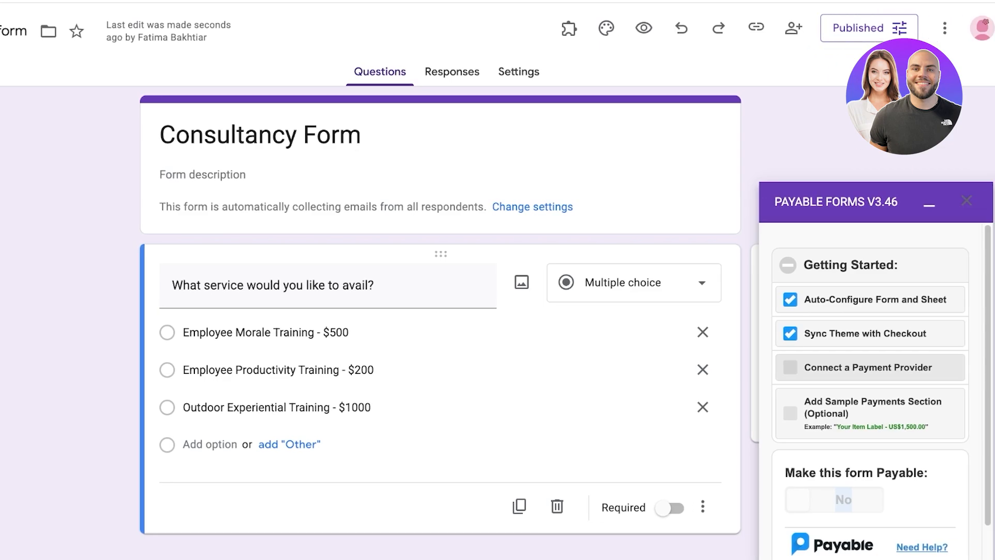
# Open the payment provider connection options and examine the full list of available providers
pyautogui.click(870, 368)
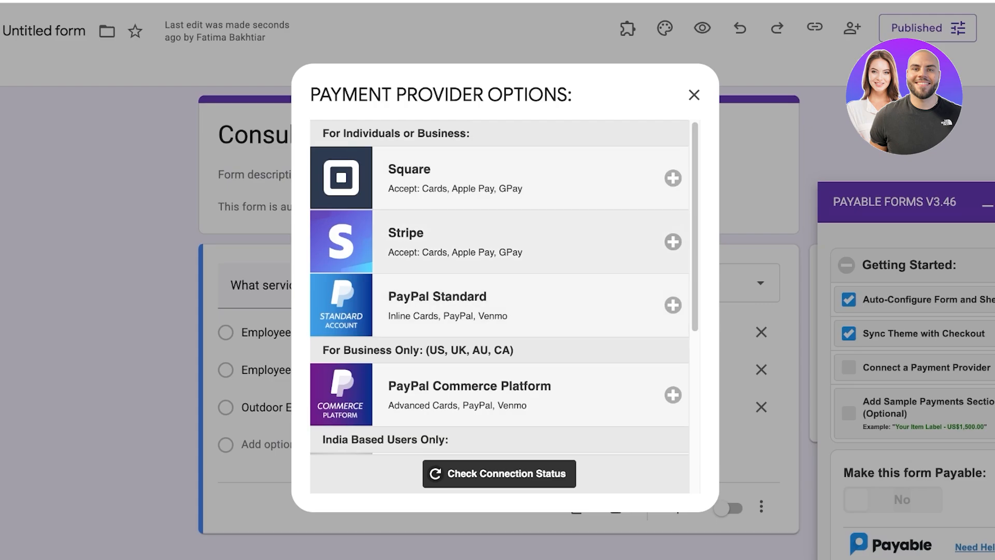
pyautogui.scroll(-5, 499, 290)
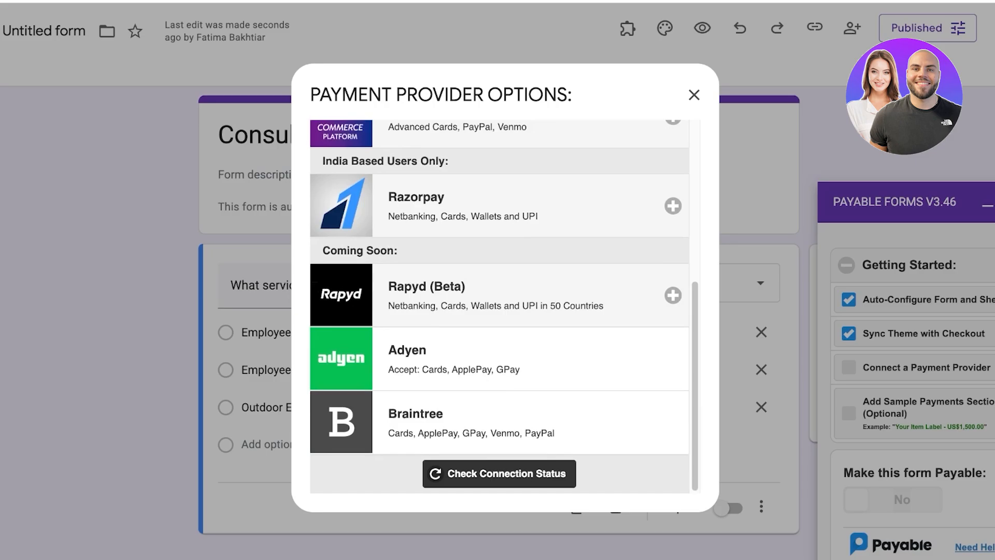
pyautogui.scroll(2, 499, 290)
pyautogui.scroll(-3, 500, 290)
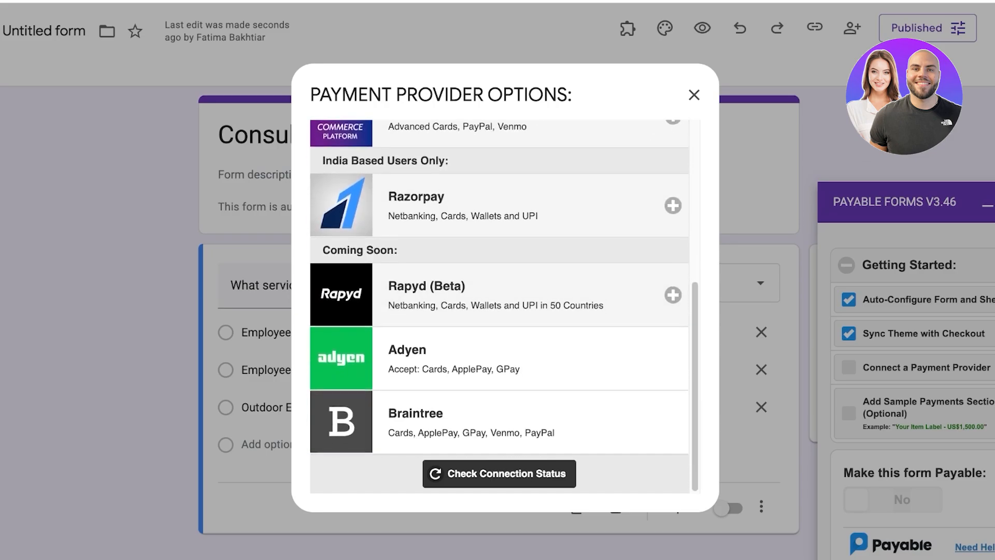
# Review the payment provider list from its beginning and close the provider options without connecting one
pyautogui.scroll(6, 499, 290)
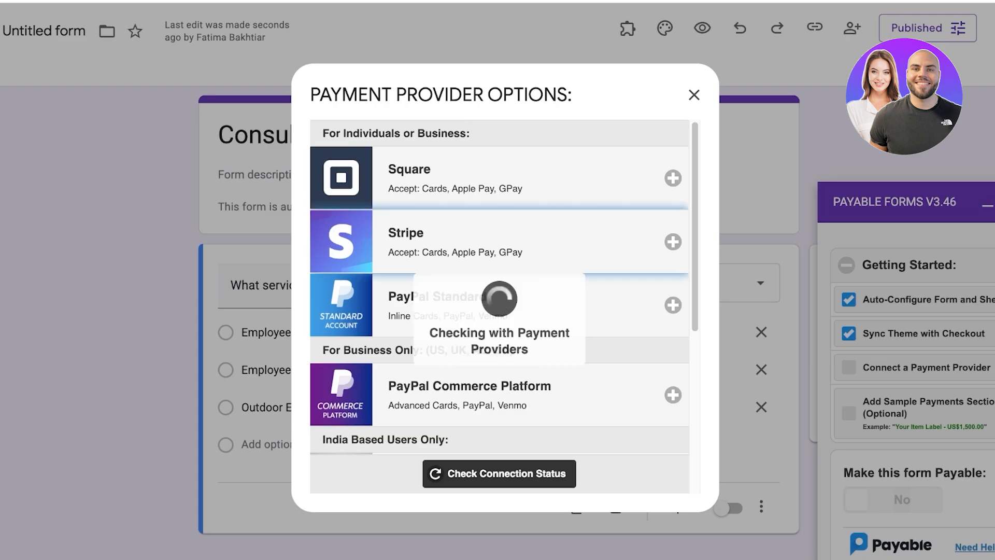
pyautogui.click(694, 95)
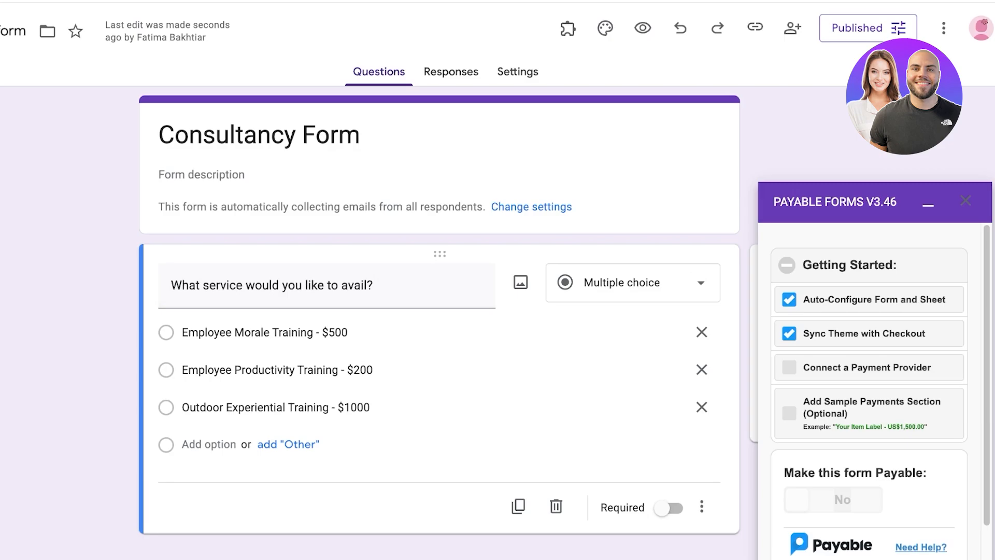
pyautogui.scroll(-1, 440, 332)
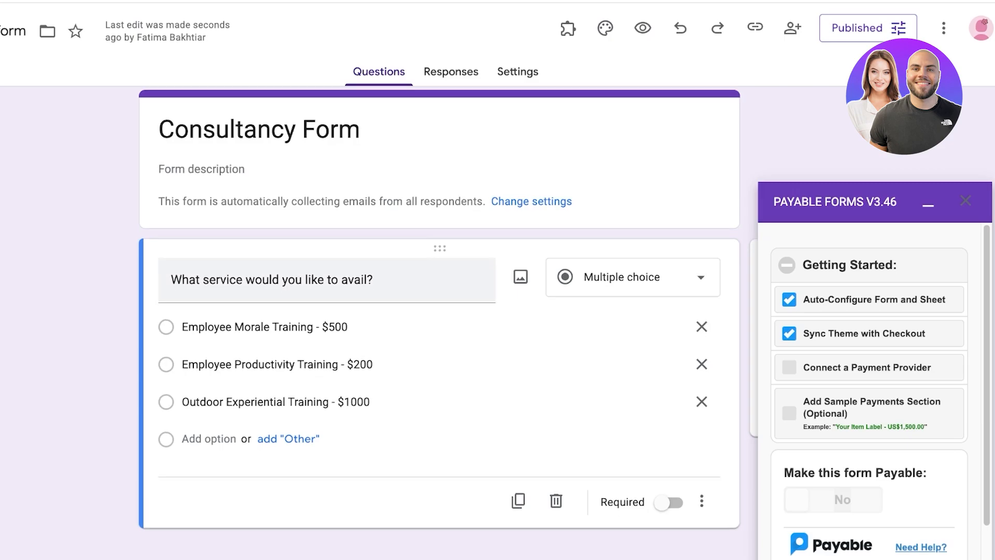
pyautogui.scroll(1, 440, 332)
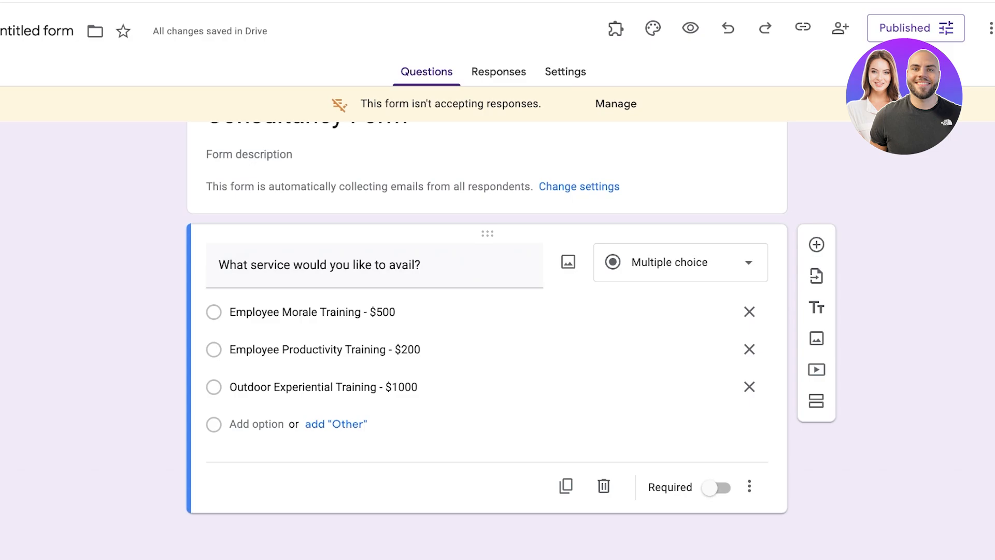
# Open the add-on marketplace for the form, search for "form payments", and look through the results
pyautogui.click(991, 29)
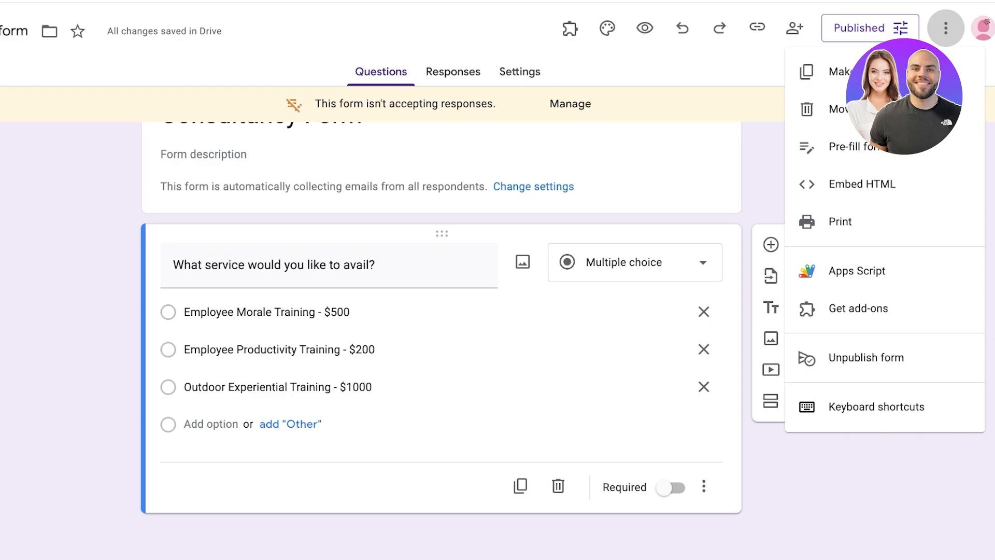
pyautogui.click(858, 309)
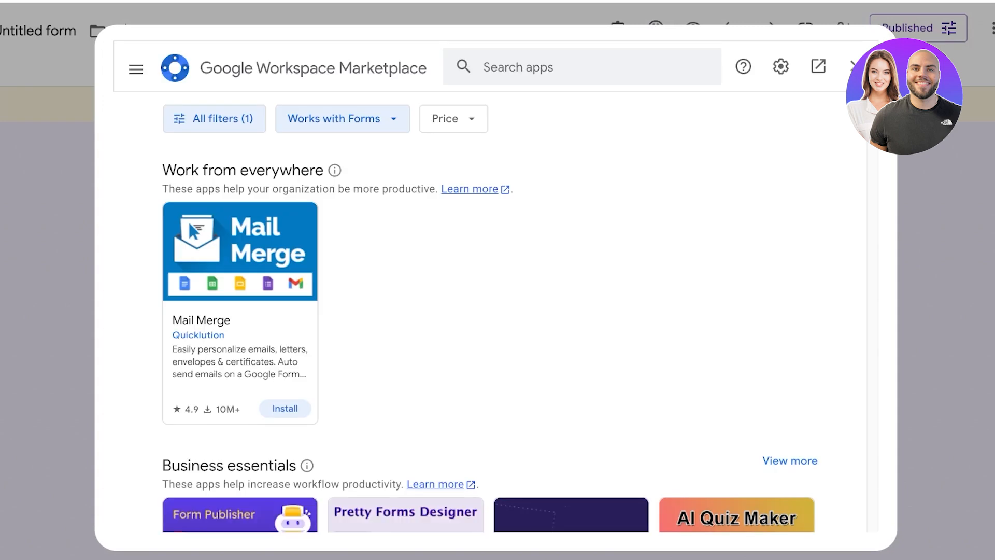
pyautogui.click(581, 67)
pyautogui.write('ps')
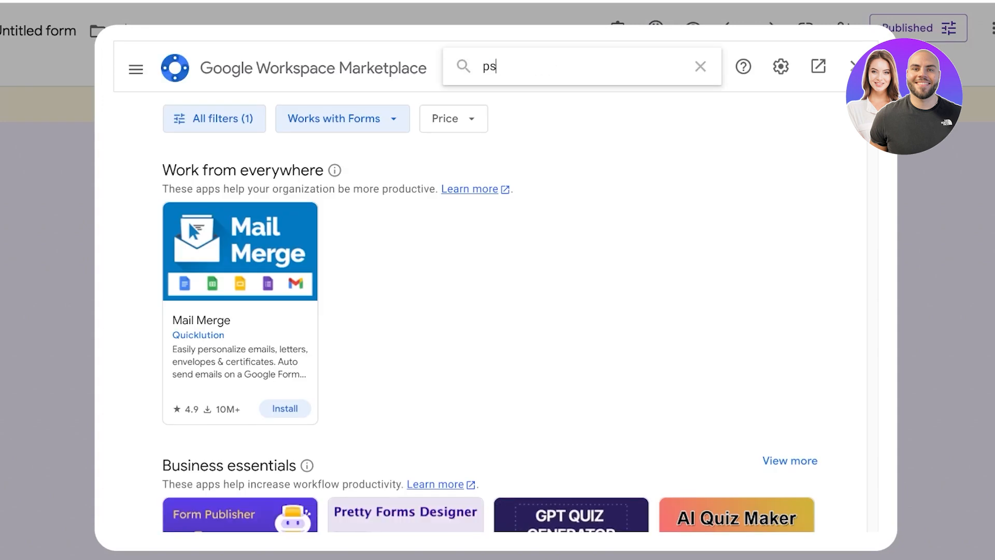
pyautogui.press('BackSpace')
pyautogui.press('BackSpace')
pyautogui.write('form psy')
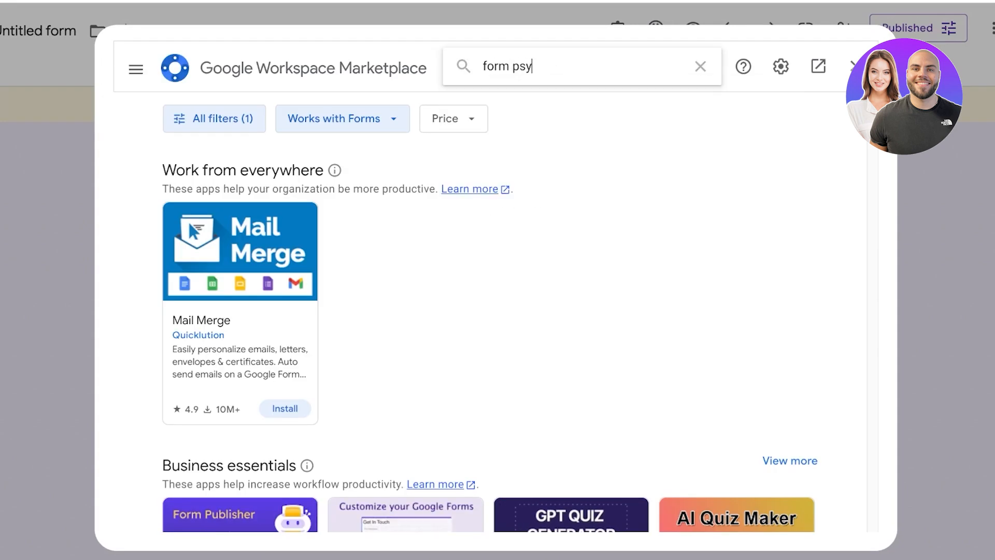
pyautogui.press('BackSpace')
pyautogui.press('BackSpace')
pyautogui.write('ayments')
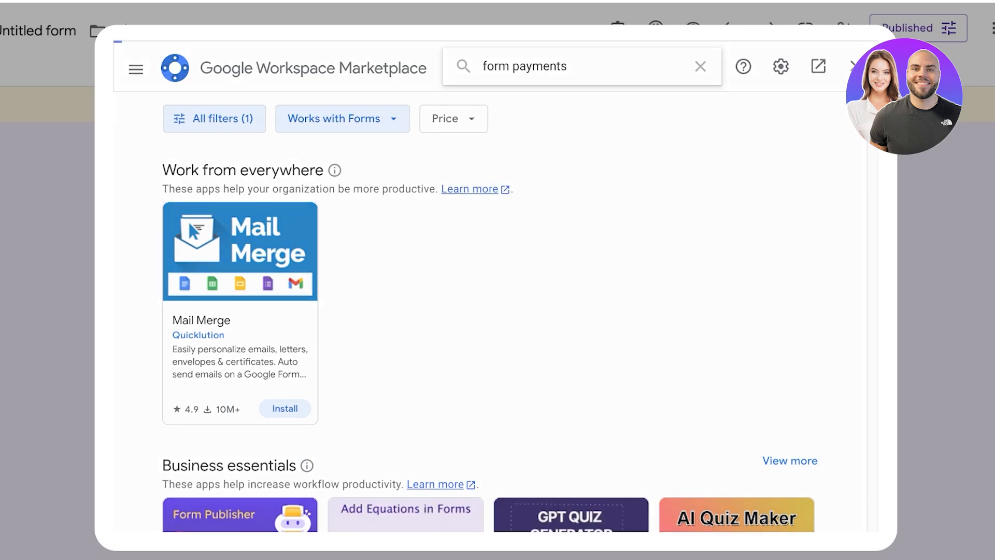
pyautogui.press('Return')
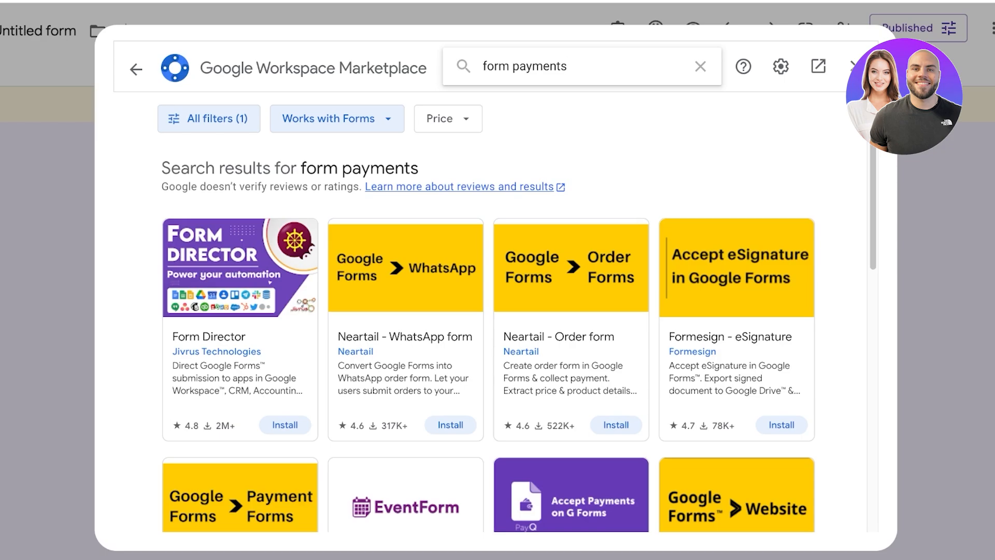
pyautogui.scroll(-3, 488, 332)
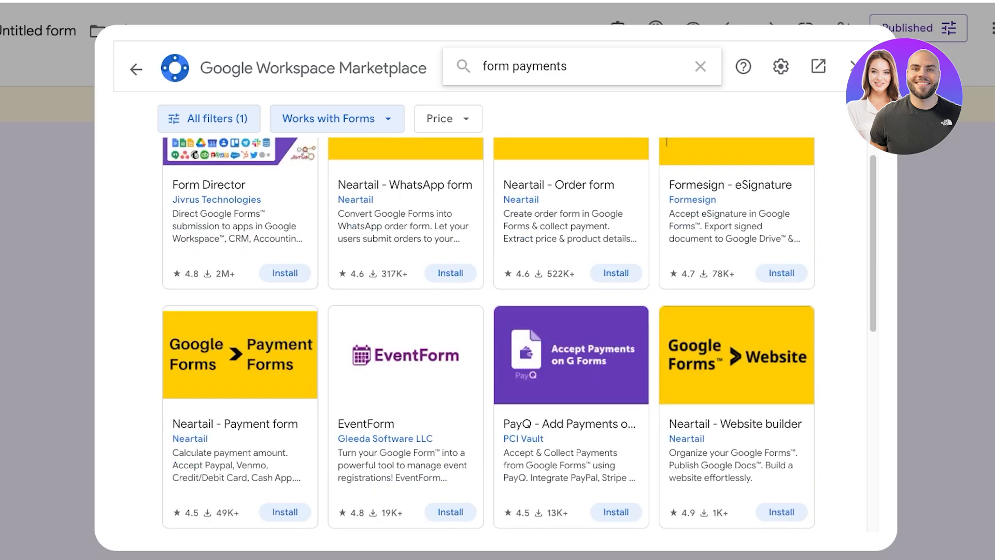
pyautogui.scroll(-3, 520, 335)
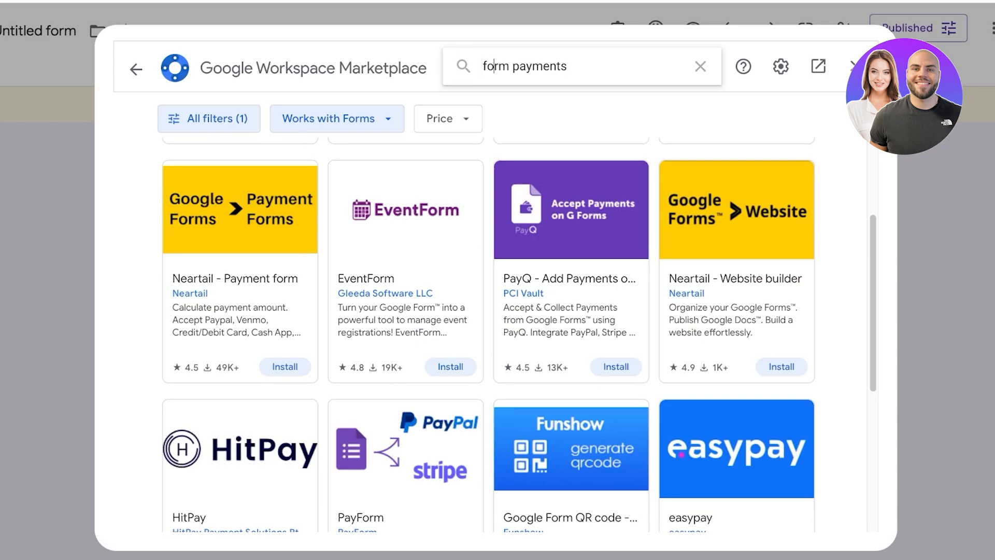
# Search the marketplace for "payments", install the PayQ - Add Payments on Google Forms add-on, and close the marketplace
pyautogui.doubleClick(494, 66)
pyautogui.press('BackSpace')
pyautogui.press('Return')
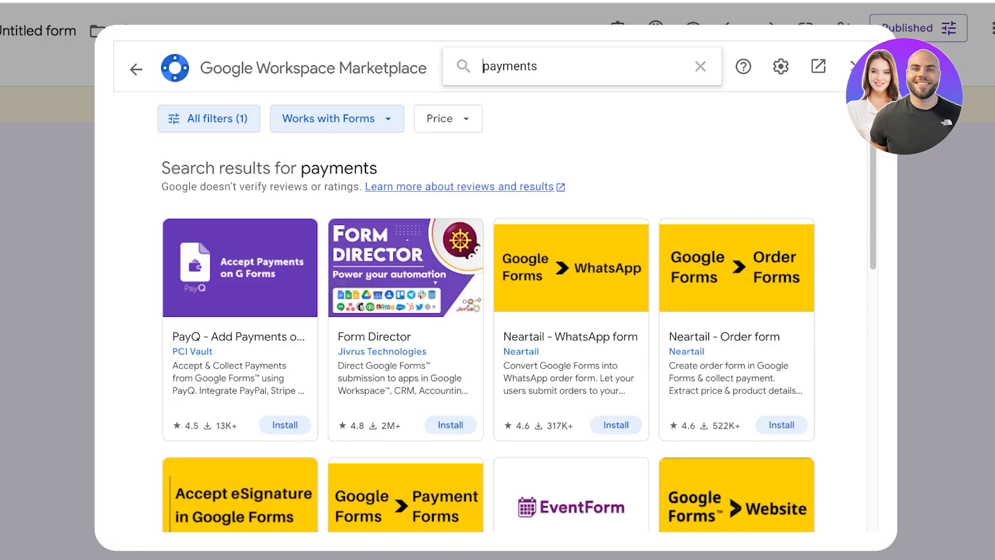
pyautogui.click(240, 311)
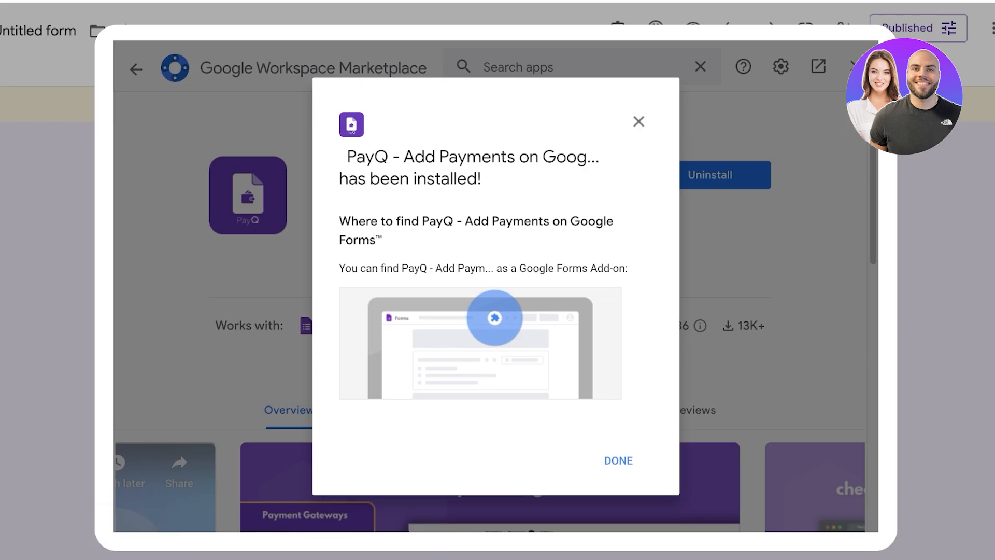
pyautogui.click(618, 460)
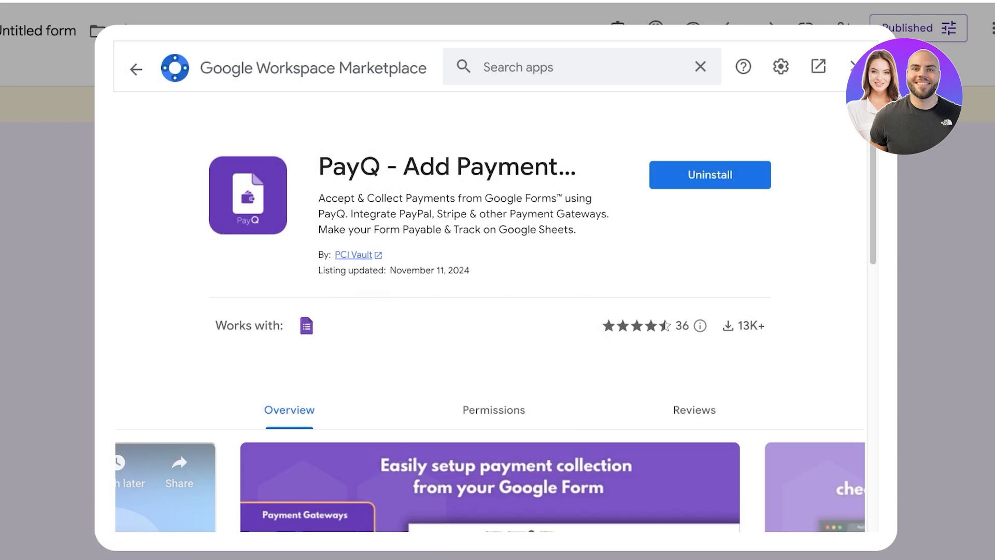
pyautogui.click(856, 67)
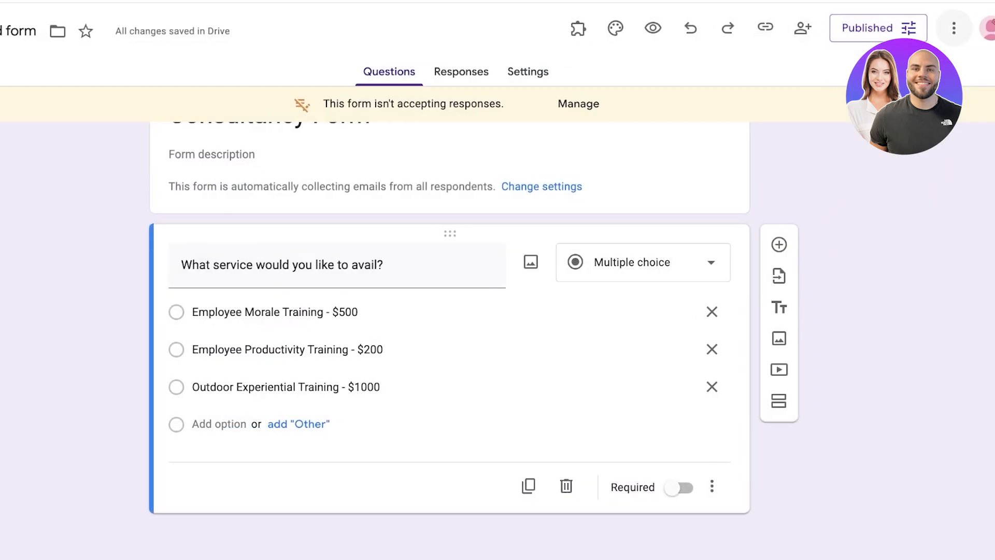
# Launch the installed PayQ add-on on the Consultancy Form
pyautogui.click(993, 28)
pyautogui.click(565, 28)
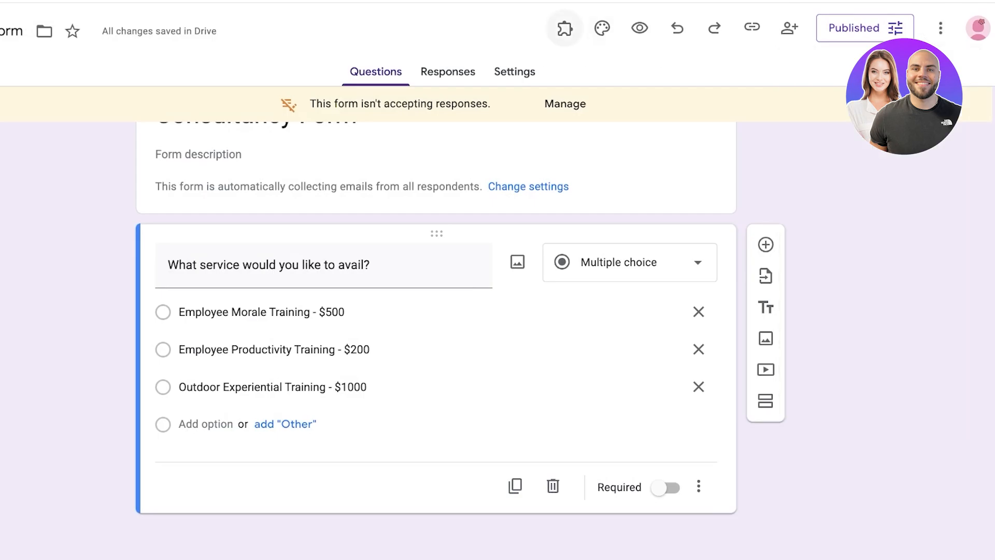
pyautogui.click(565, 28)
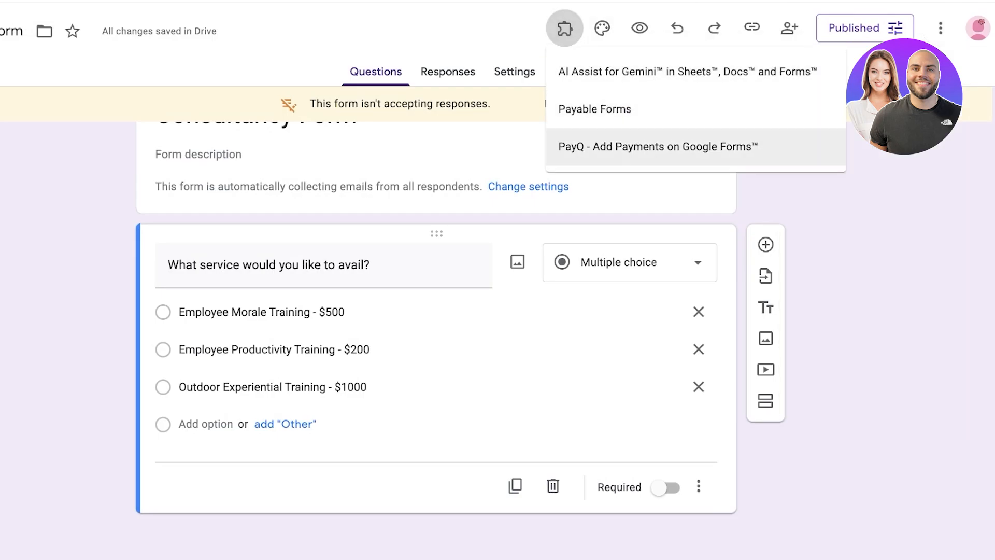
pyautogui.click(659, 147)
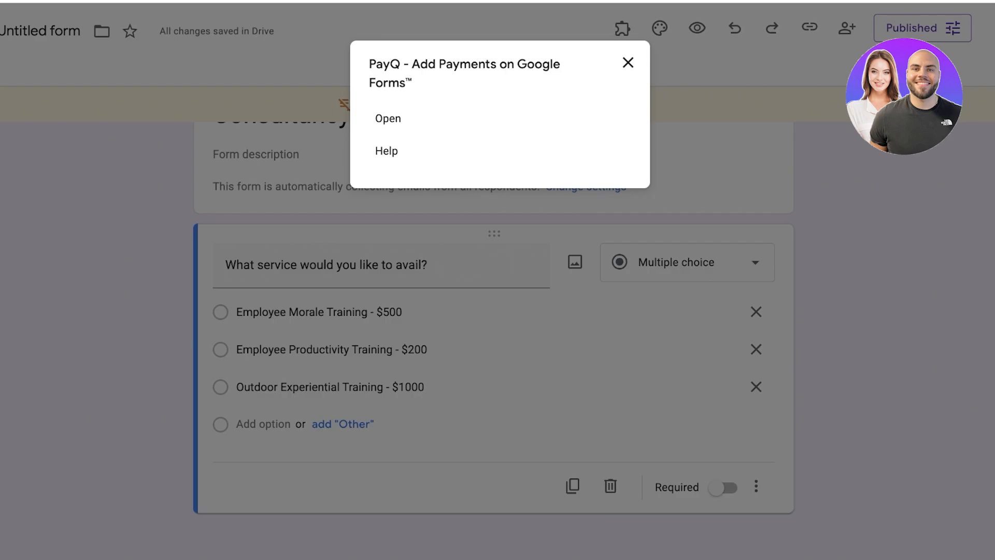
pyautogui.click(389, 118)
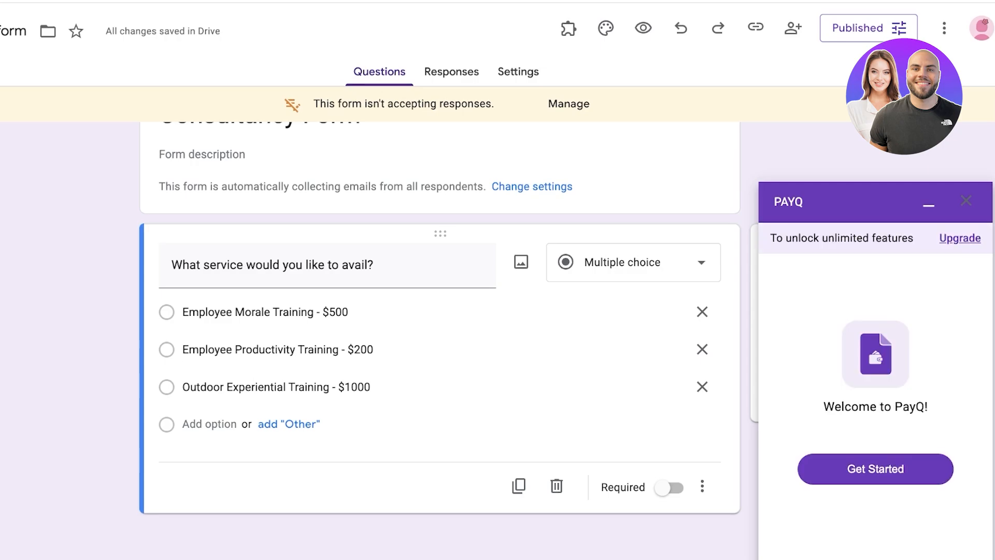
# Get started with PayQ and go through its welcome introduction to the end
pyautogui.click(876, 469)
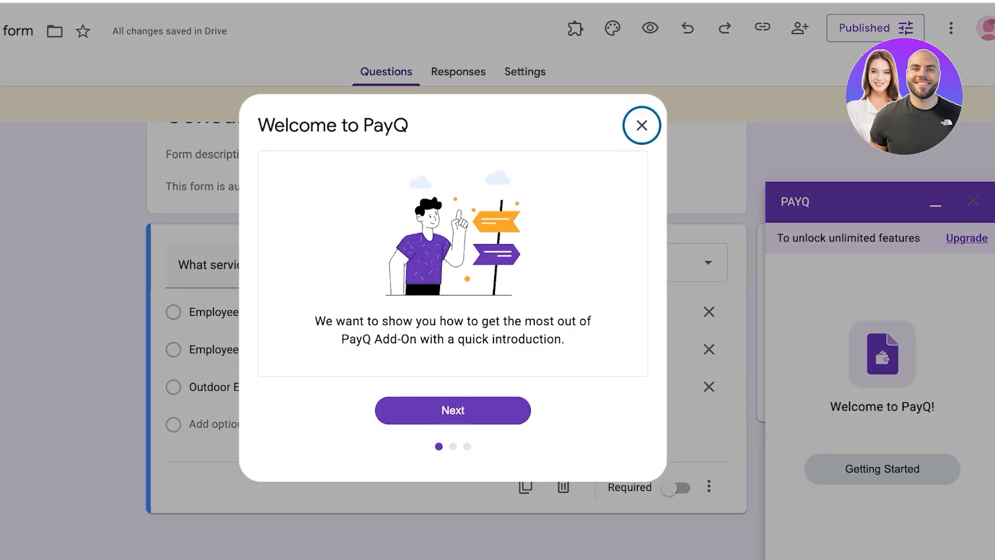
pyautogui.click(454, 410)
pyautogui.click(551, 413)
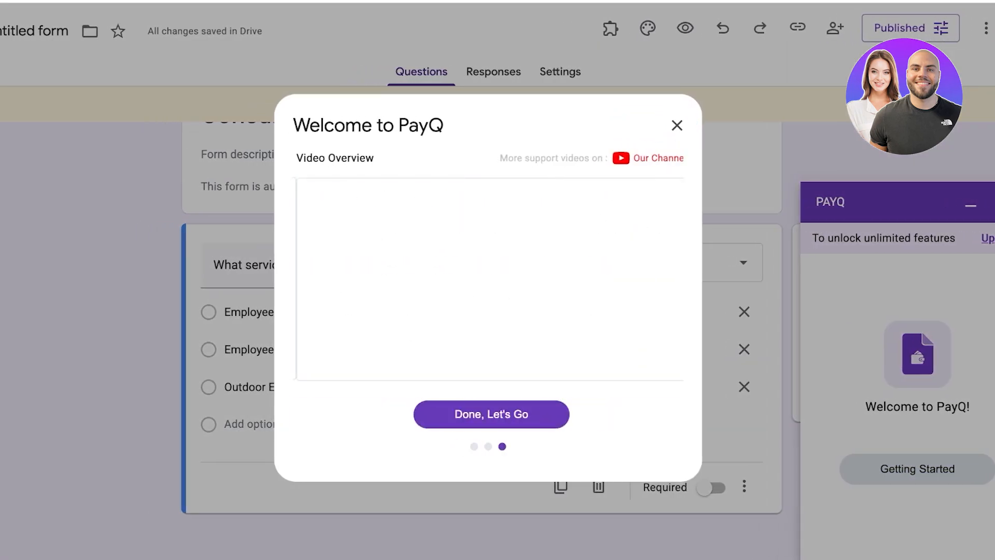
pyautogui.click(550, 413)
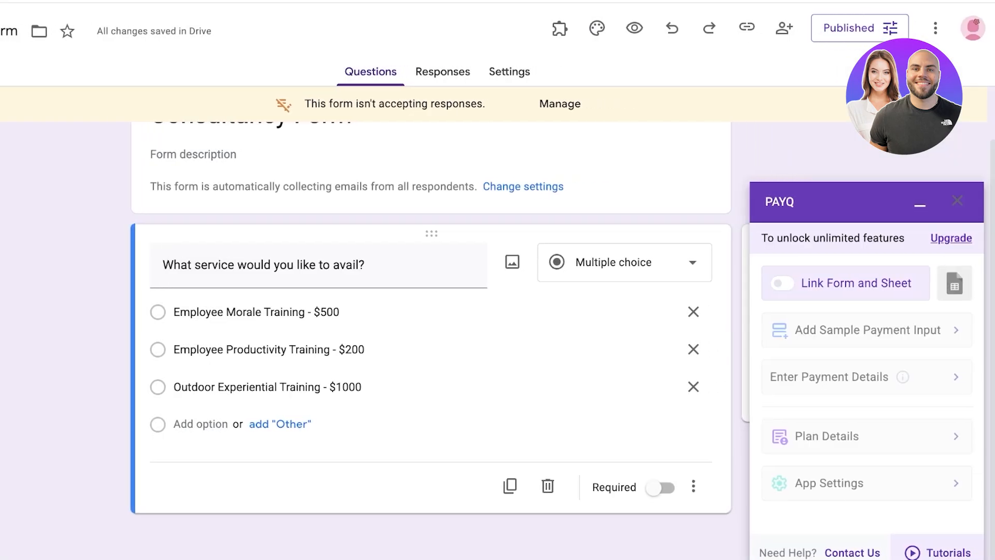
# Enable Link Form and Sheet in PayQ, dismiss the setup summary, and minimize the PayQ panel
pyautogui.click(783, 283)
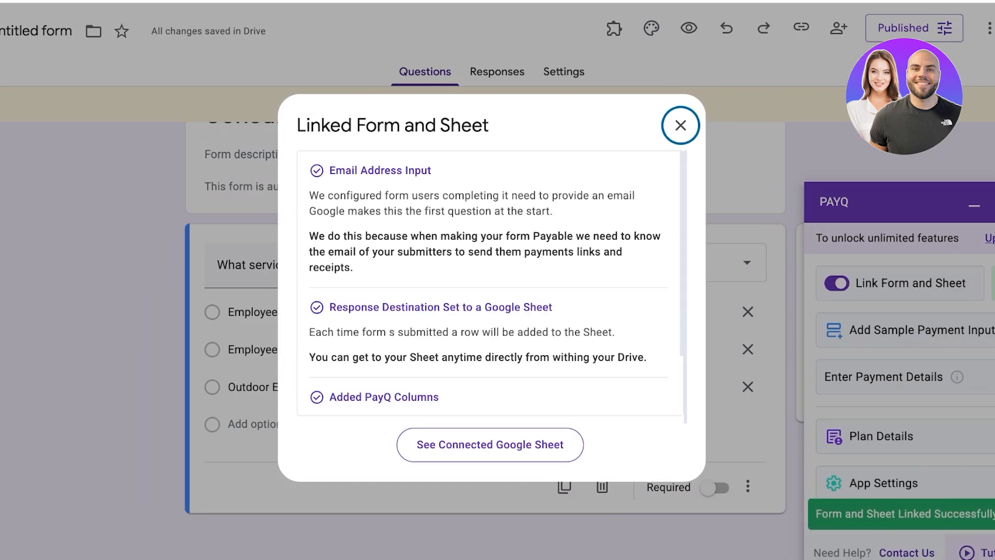
pyautogui.press('Escape')
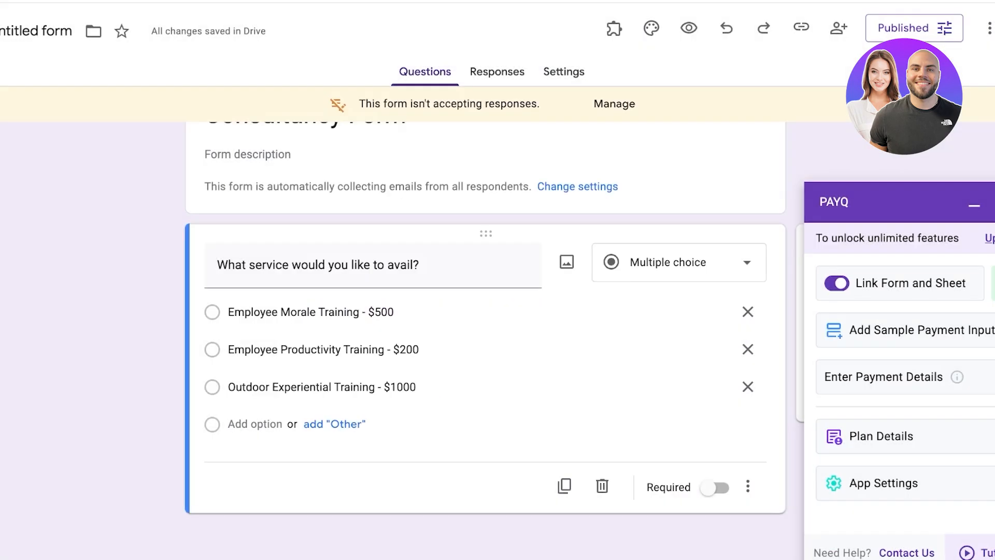
pyautogui.scroll(2, 485, 321)
pyautogui.click(614, 28)
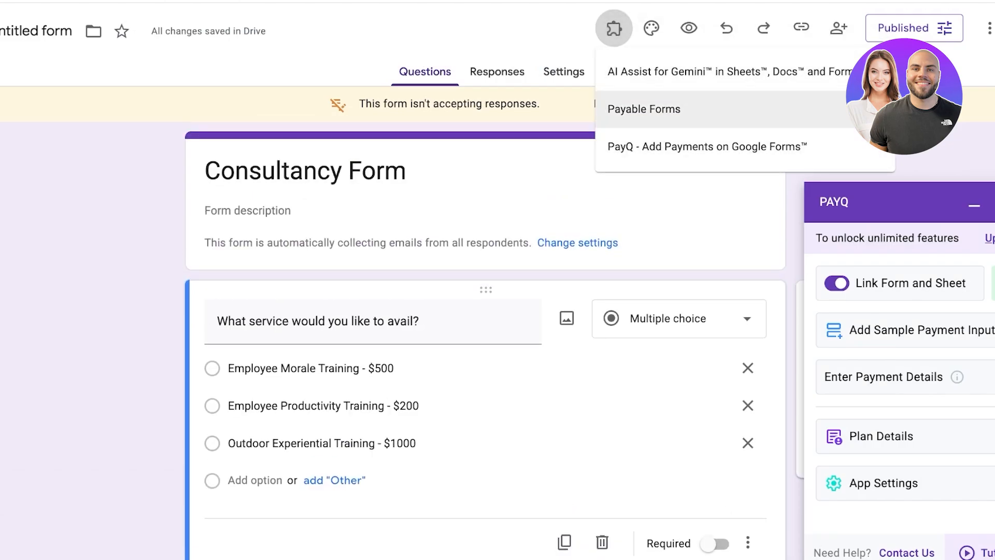
pyautogui.press('Escape')
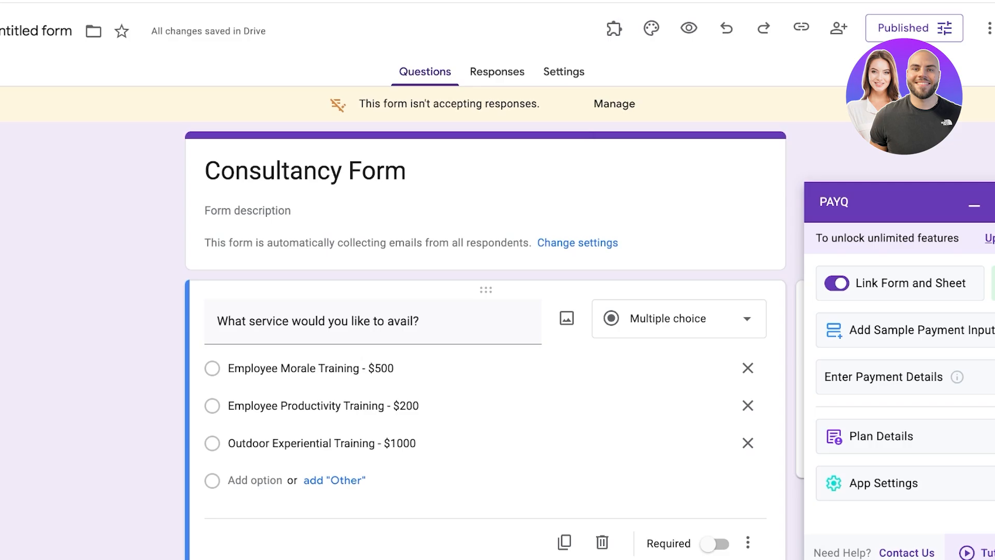
pyautogui.click(975, 205)
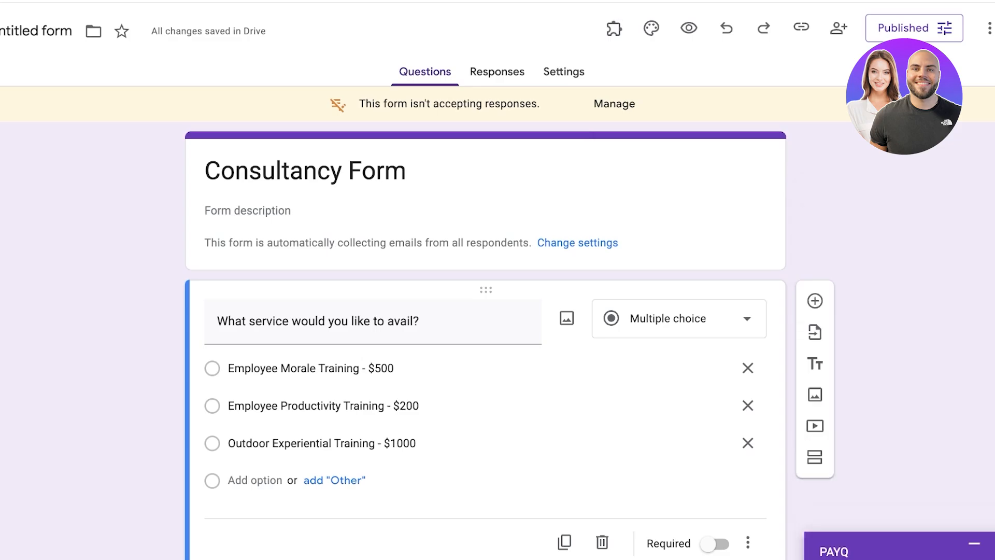